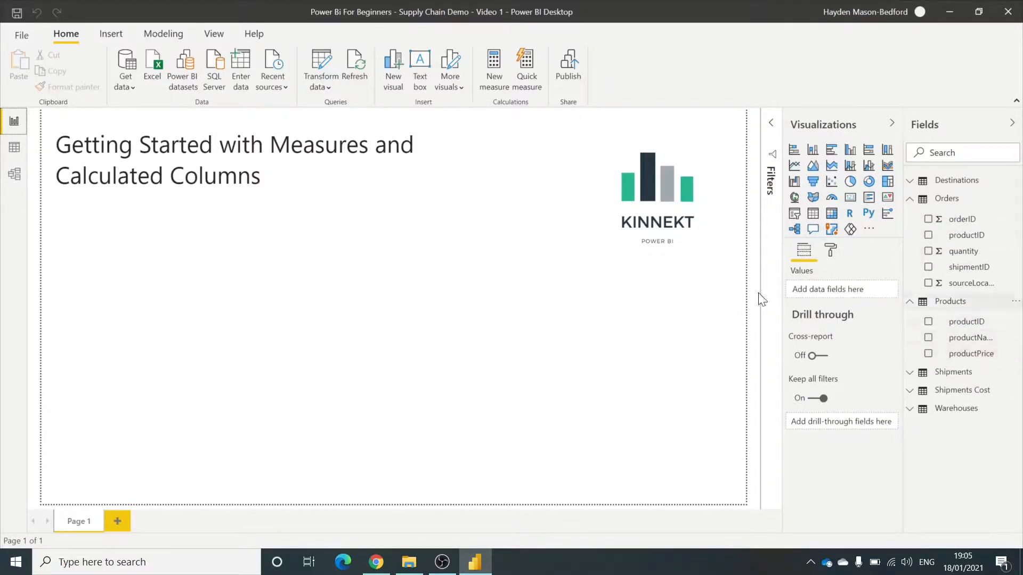
In the model diagram, place Shipments Cost below Shipments, Orders to the right of them, and Products to the right of Orders
left_click(15, 174)
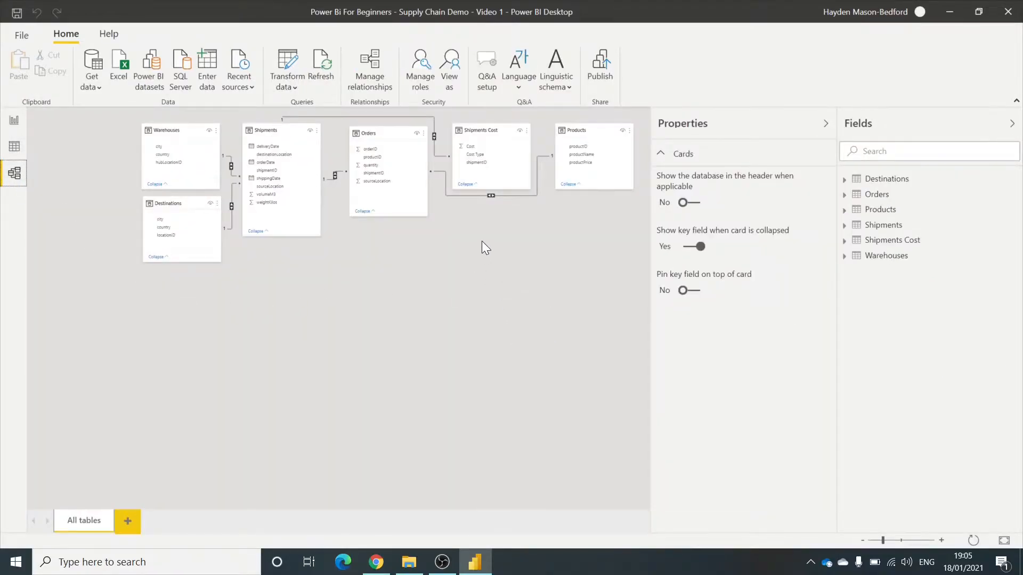
scroll(481, 241, "up", 2)
scroll(316, 290, "down", 1)
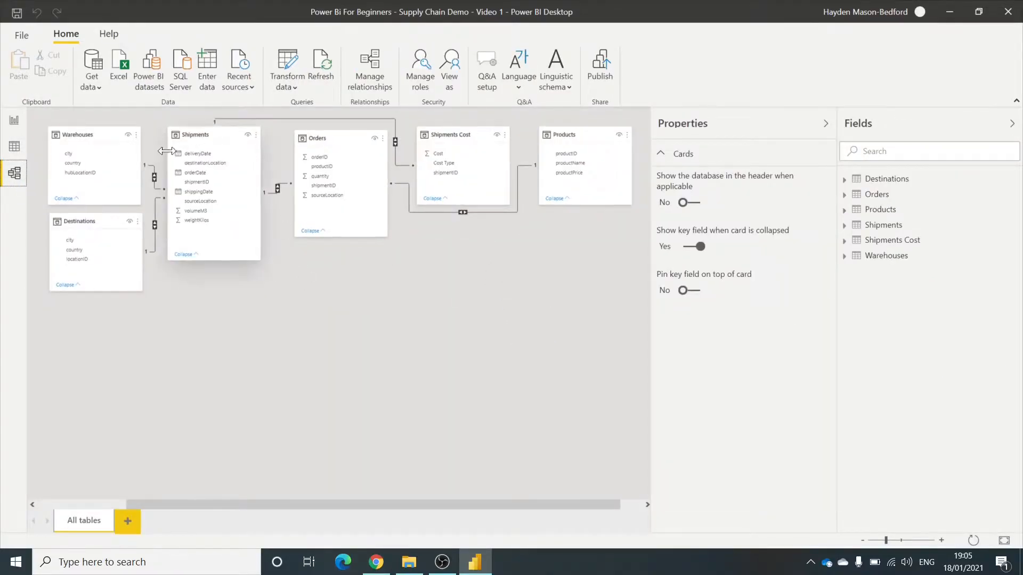
left_click_drag(347, 146, 457, 334)
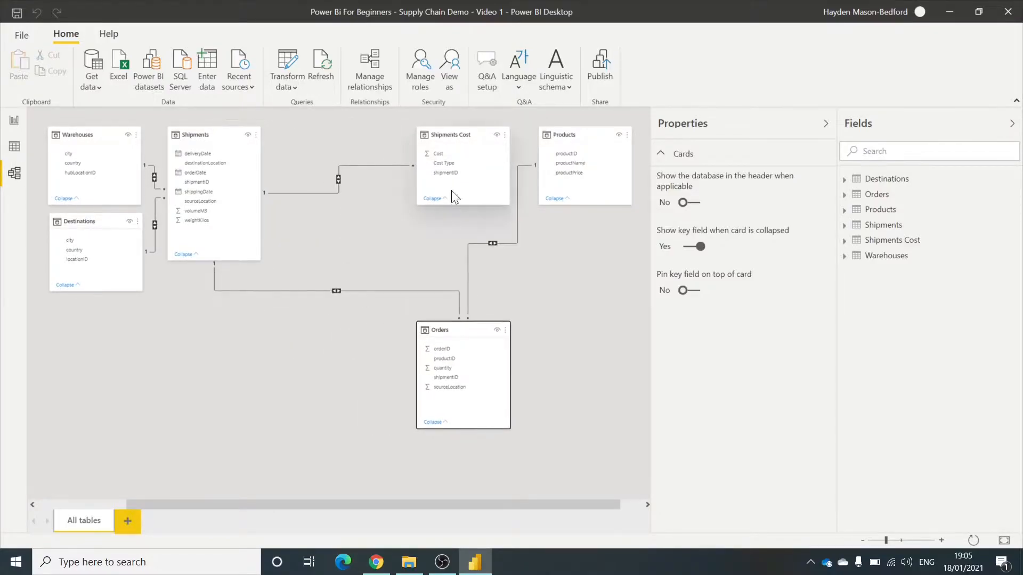
left_click_drag(449, 133, 200, 332)
left_click_drag(598, 135, 583, 263)
left_click_drag(466, 328, 401, 233)
left_click_drag(449, 497, 417, 498)
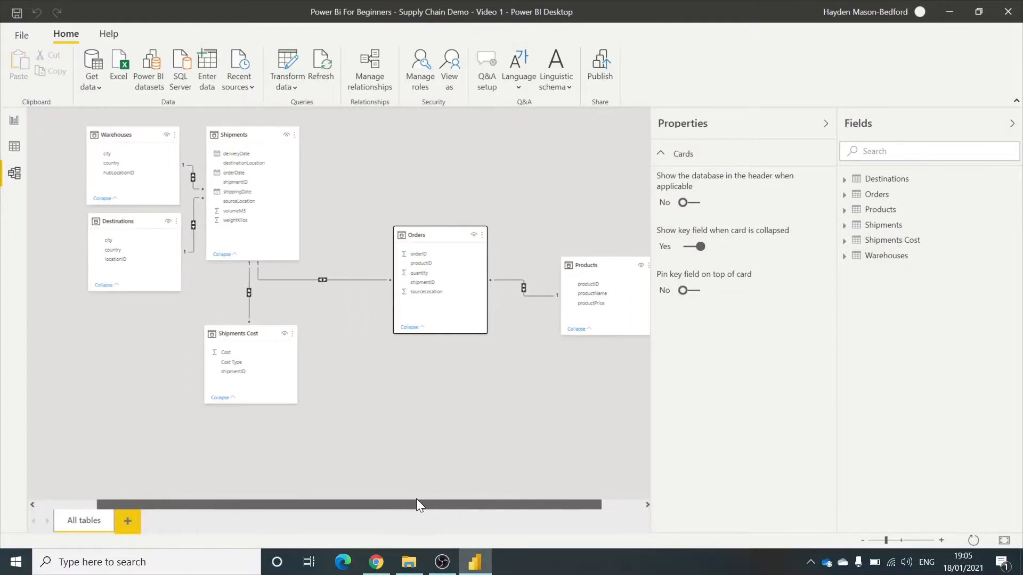
Examine the Orders table's quantity values and the contents of the Products table in the data view
left_click(14, 147)
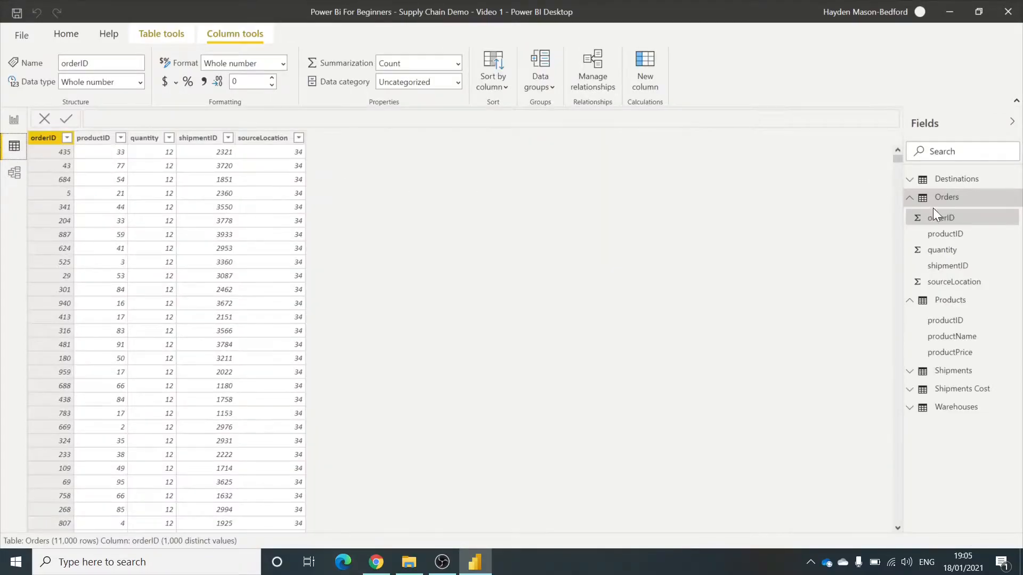
left_click(164, 139)
left_click(168, 139)
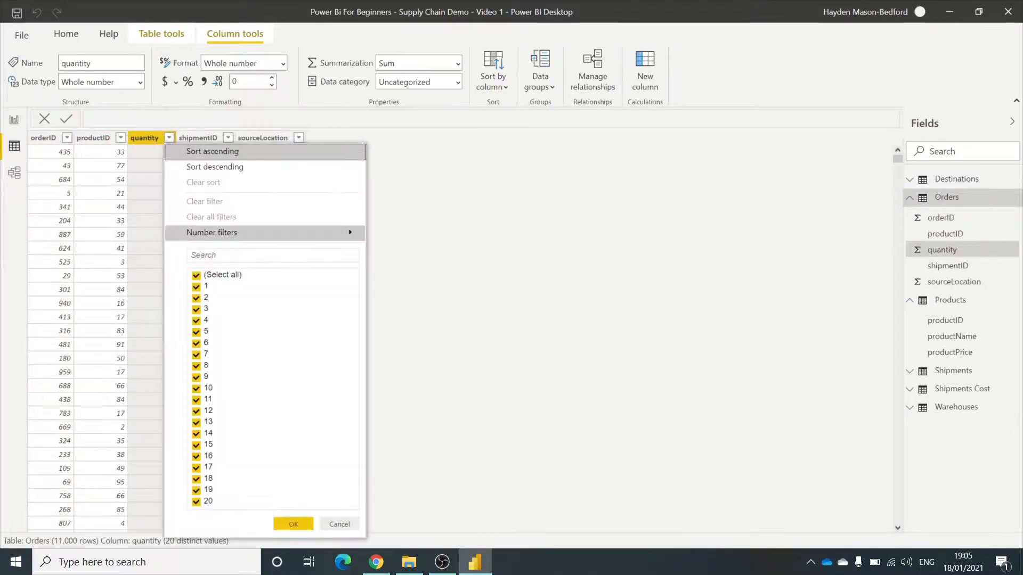
left_click(405, 326)
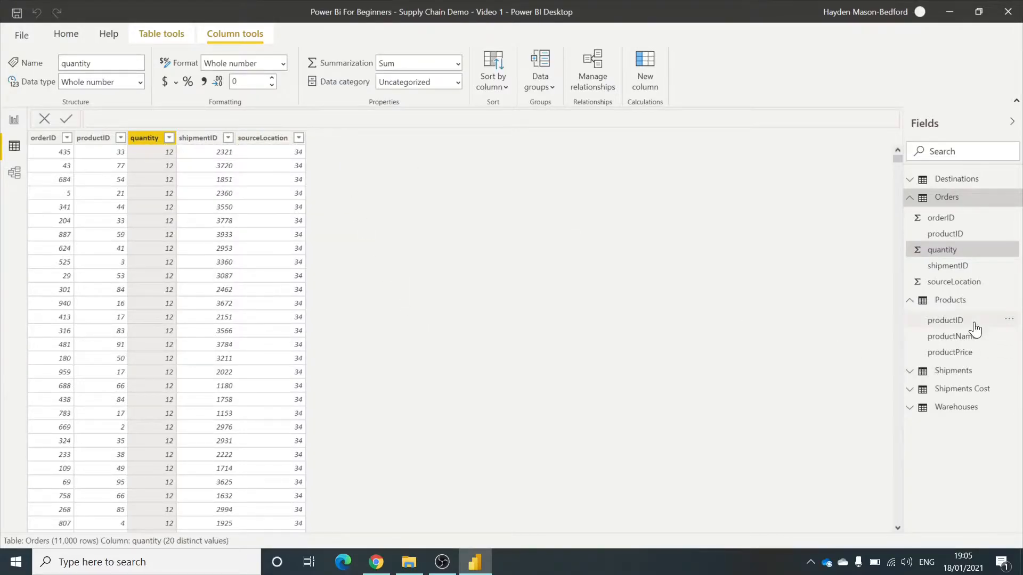
left_click(953, 320)
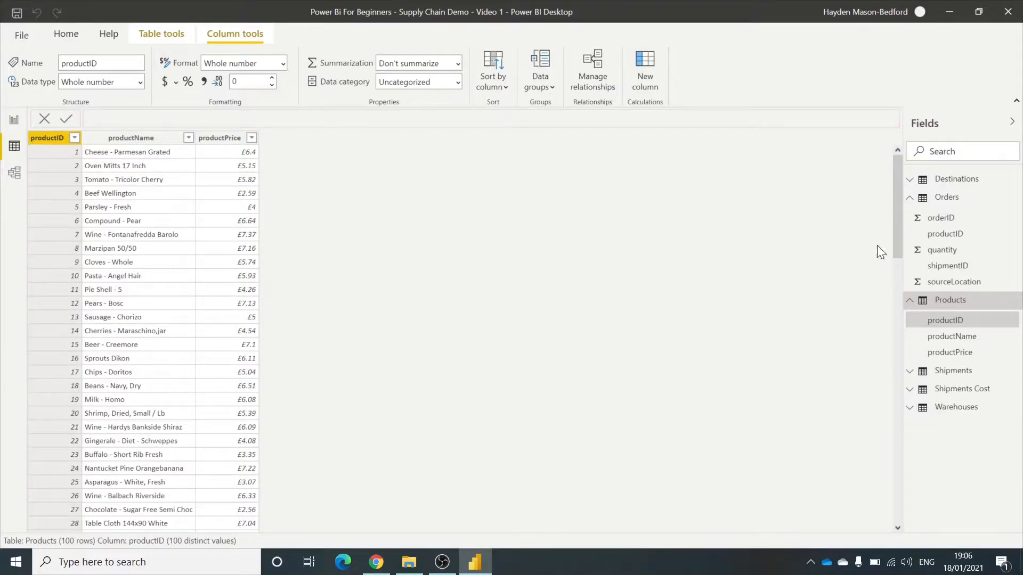
Add a calculated column to the Orders table with the formula Product Price = RELATED(Products[productPrice])
left_click(946, 249)
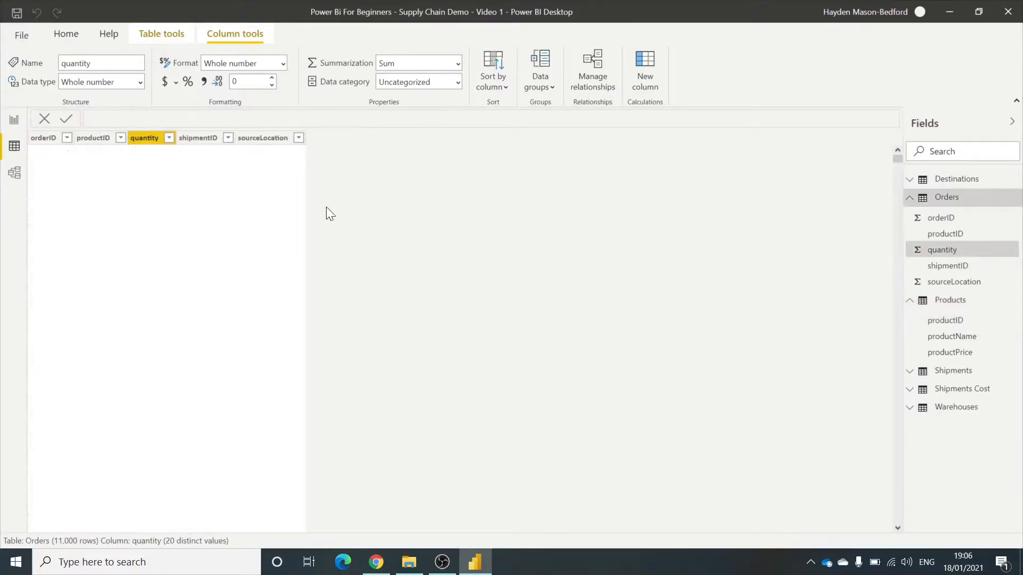
left_click(267, 142)
right_click(267, 143)
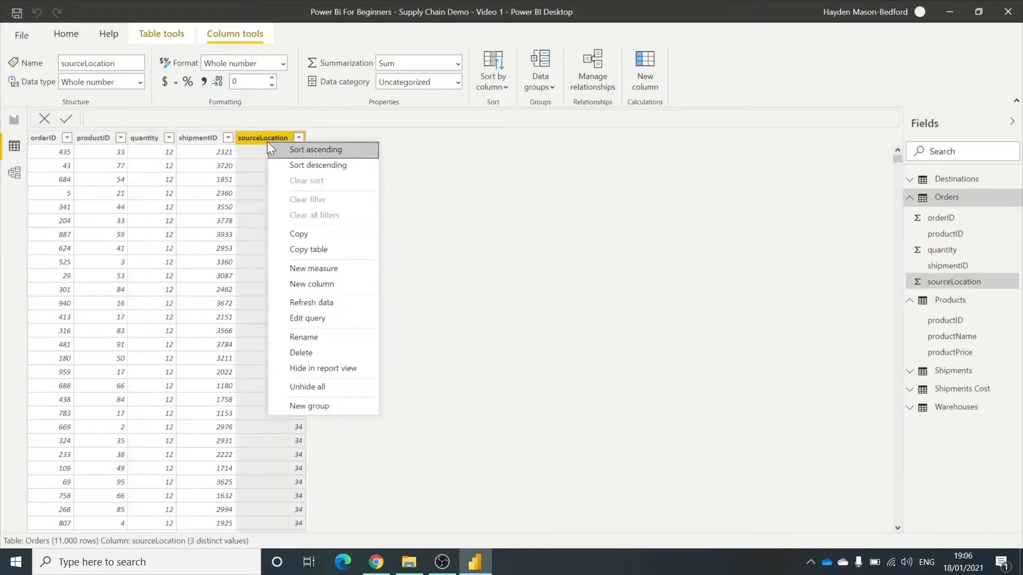
left_click(310, 280)
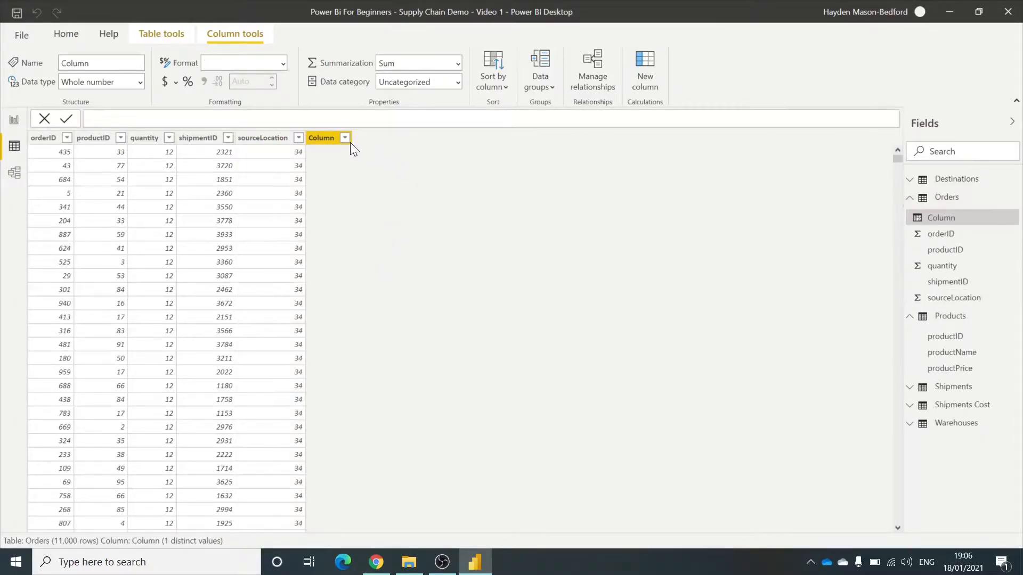
type("Product Pr")
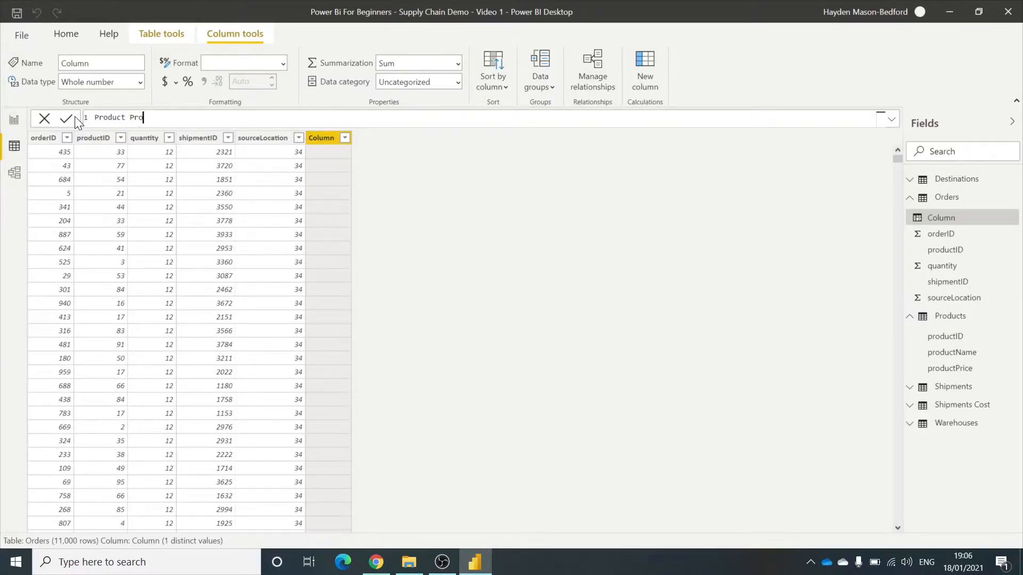
type("ice =")
type("rela")
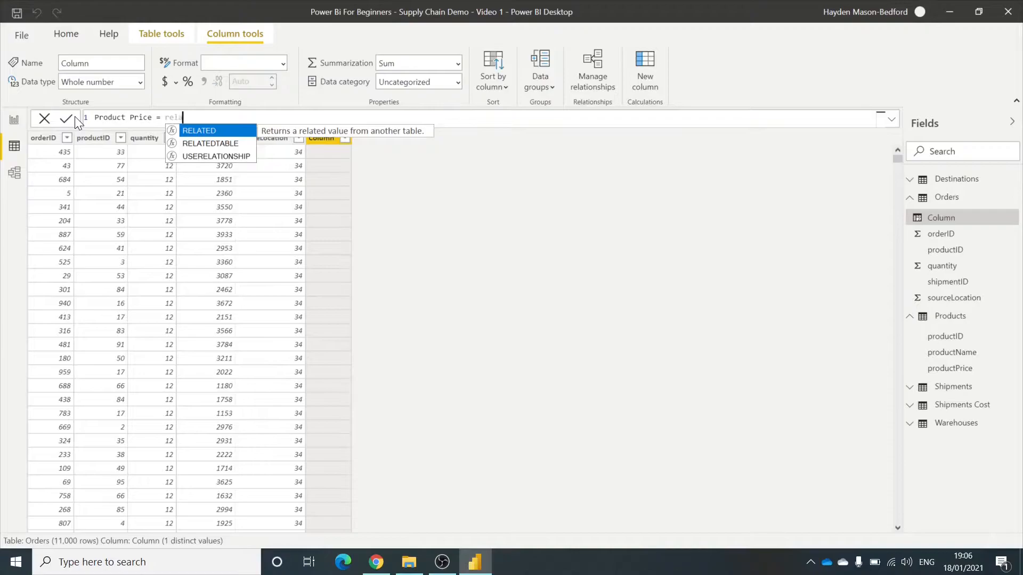
key("Tab")
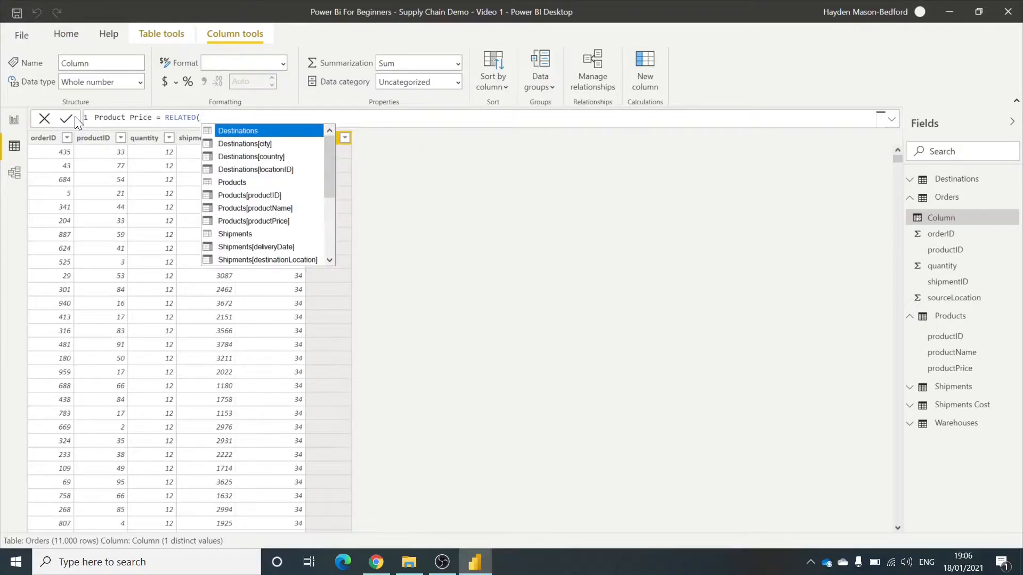
type("pric")
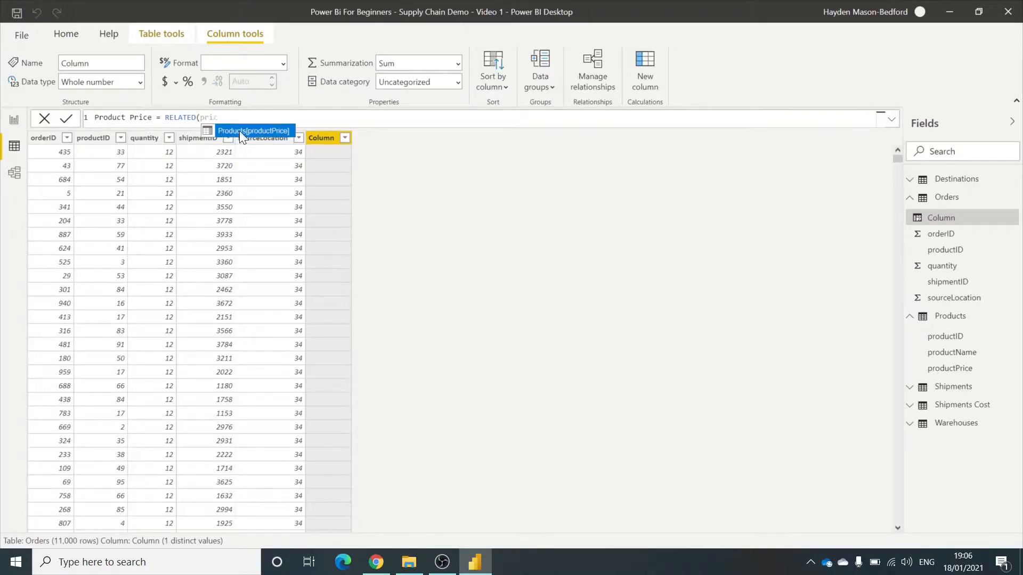
left_click(268, 132)
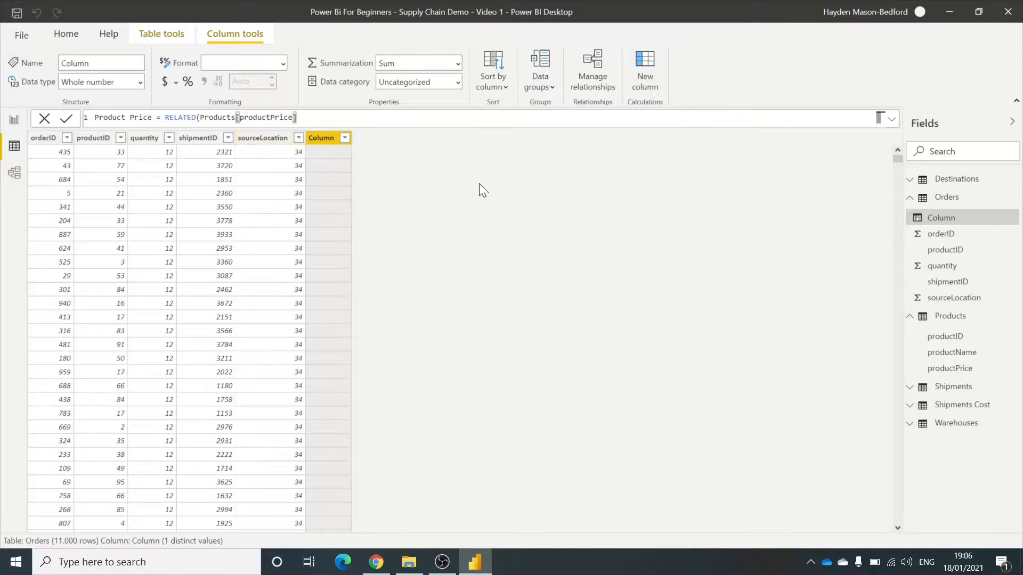
type(")")
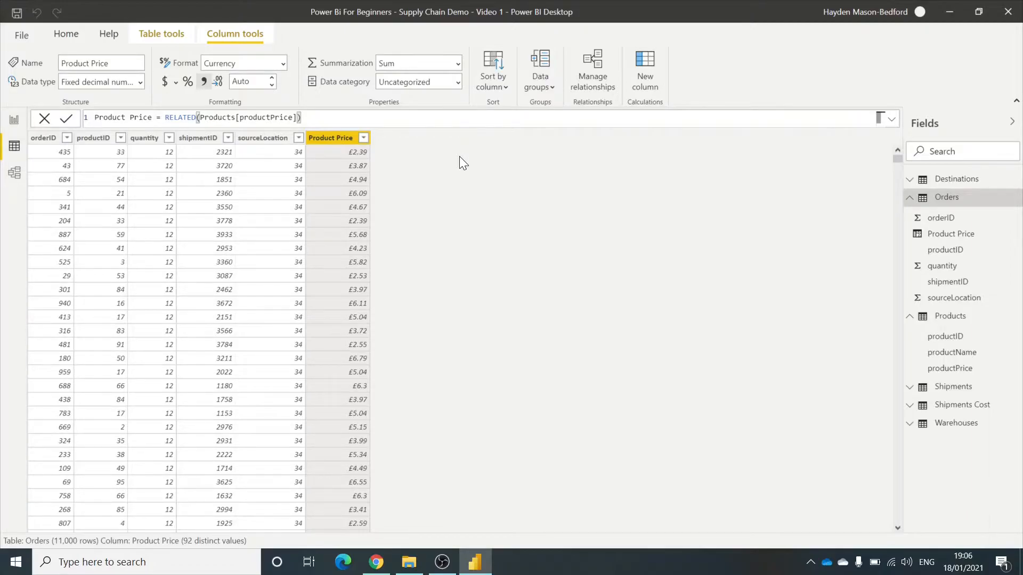
Add another calculated column to the Orders table with the formula Revenue = Orders[Product Price] * Orders[quantity]
right_click(336, 139)
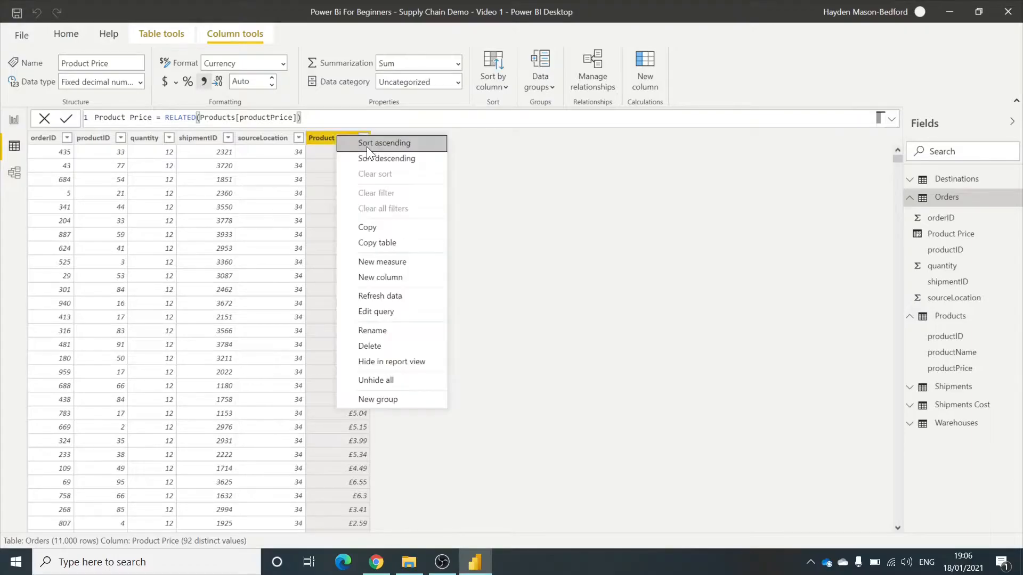
left_click(390, 275)
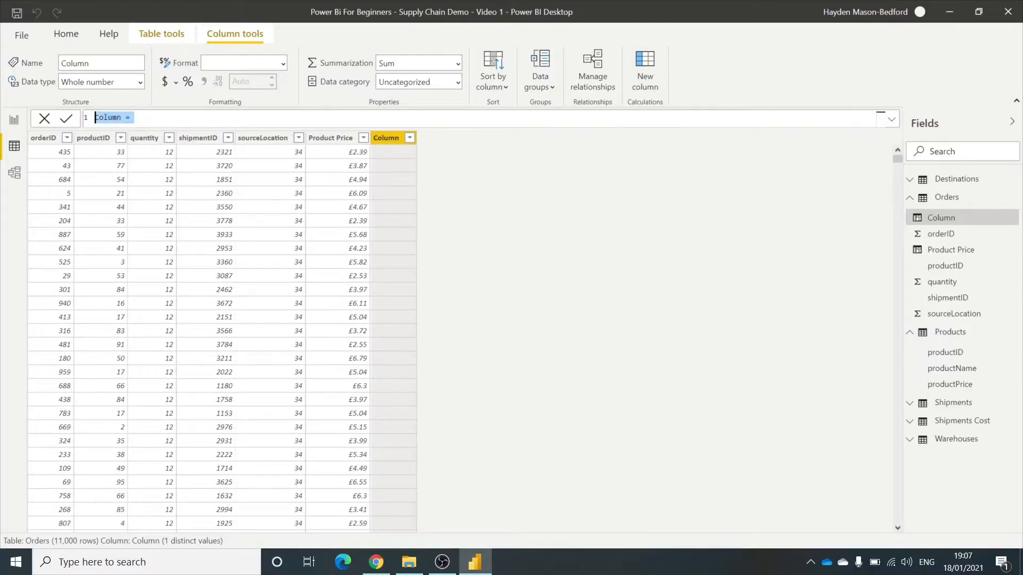
type("Reveu")
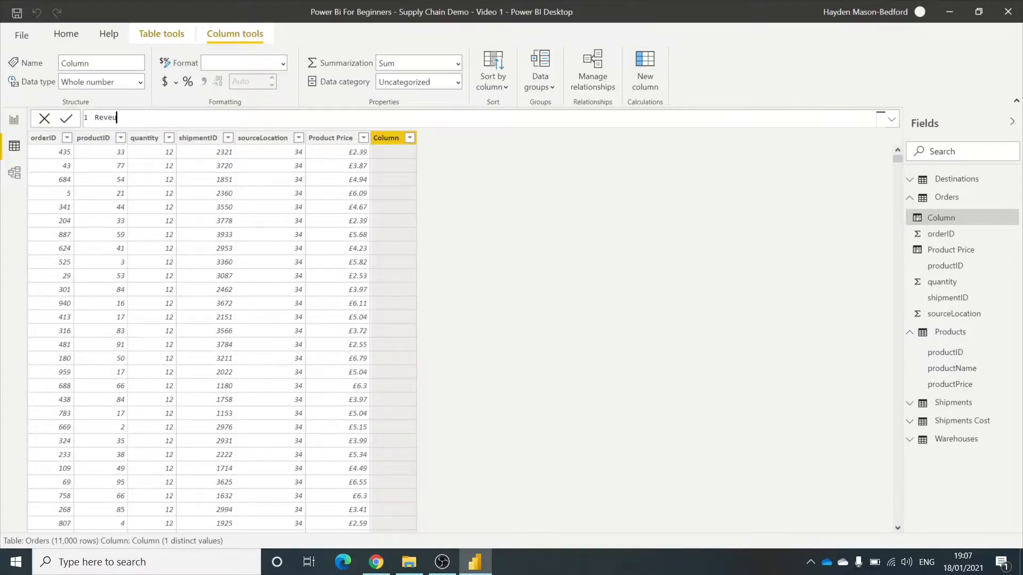
key("BackSpace")
type("nue = produ")
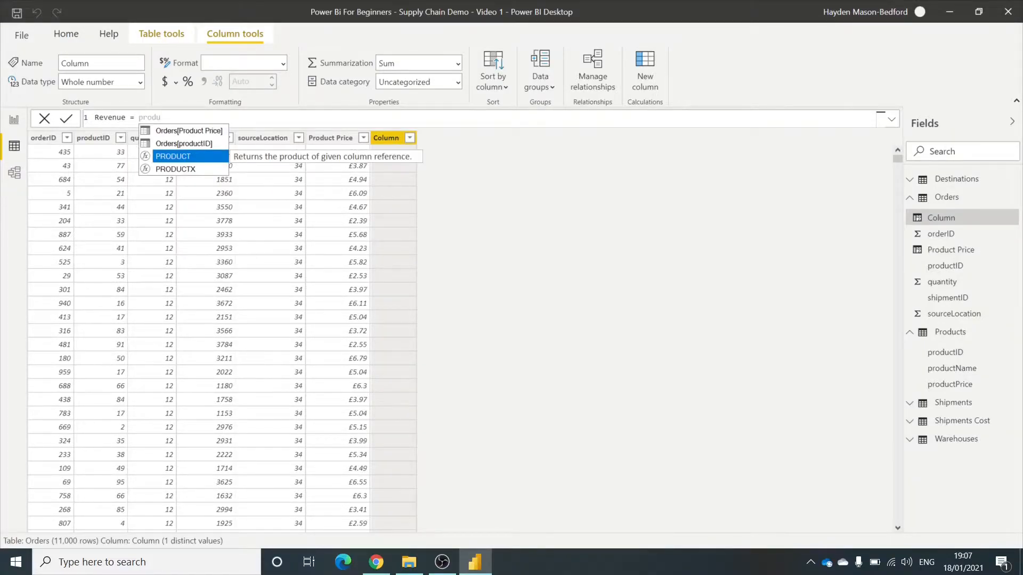
key("Up")
key("Up")
key("Tab")
type("* Orders[")
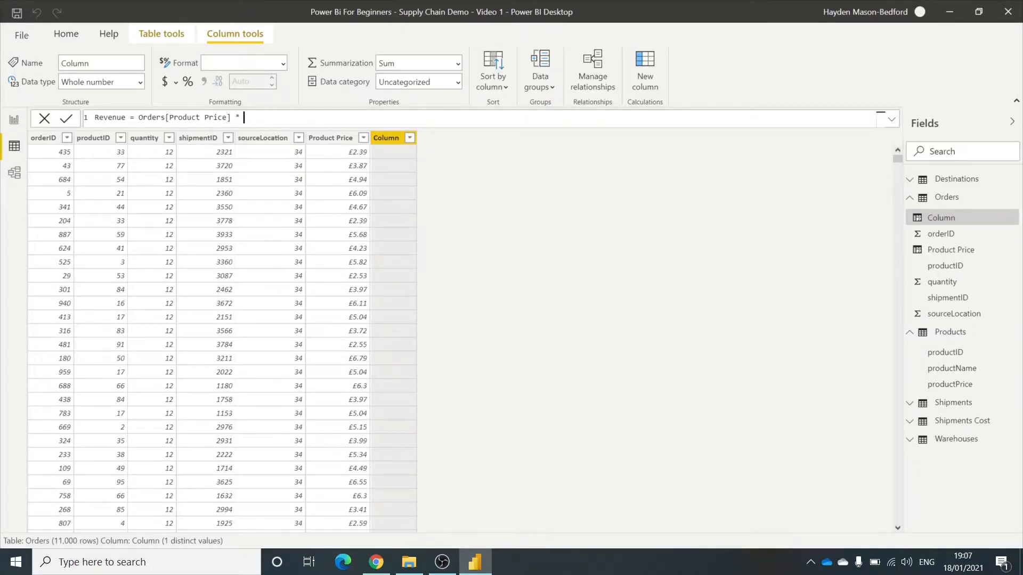
type("quant")
key("Tab")
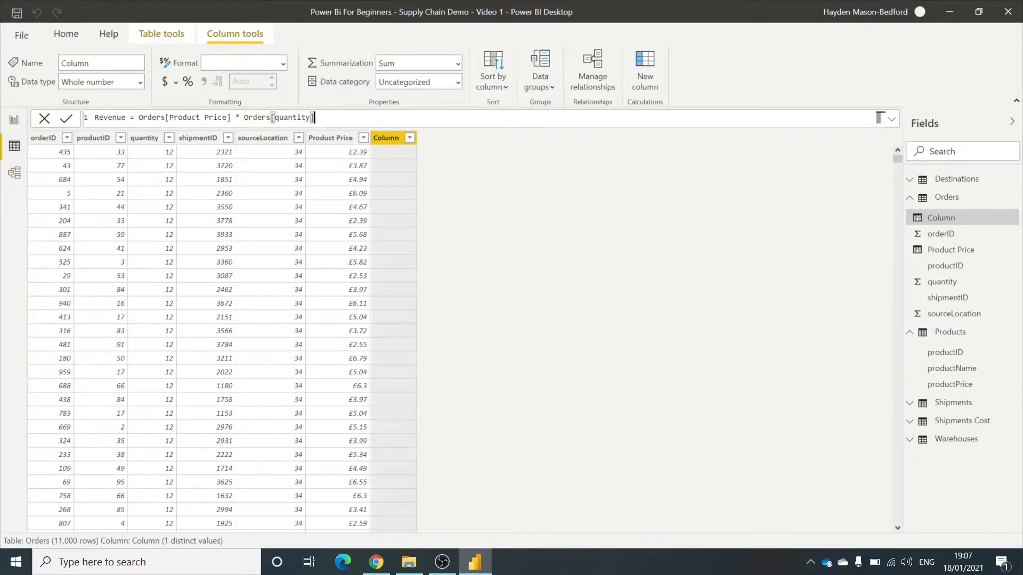
key("Return")
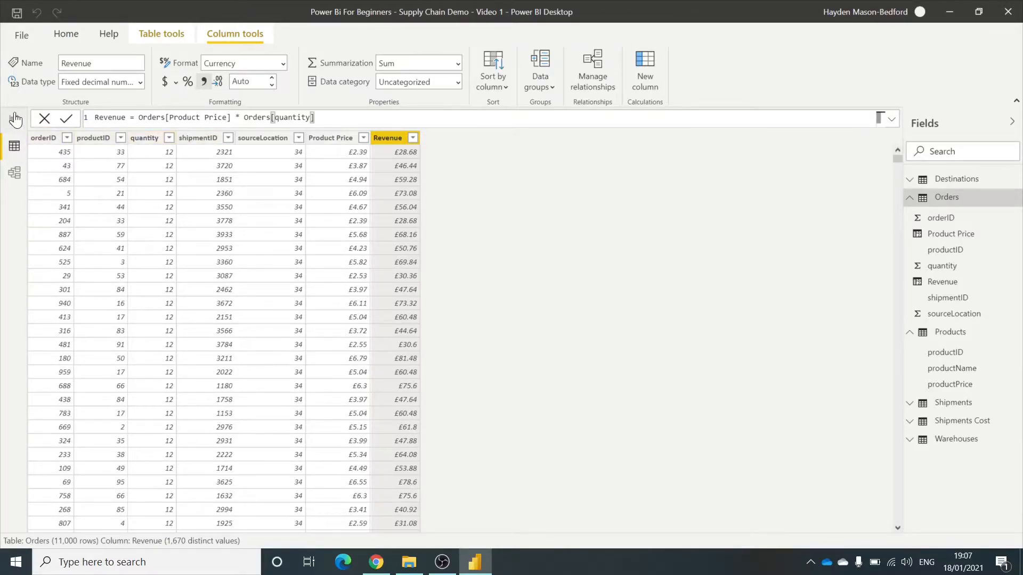
Add a table visual to the report page with orderID from Orders and orderDate from Shipments
left_click(15, 119)
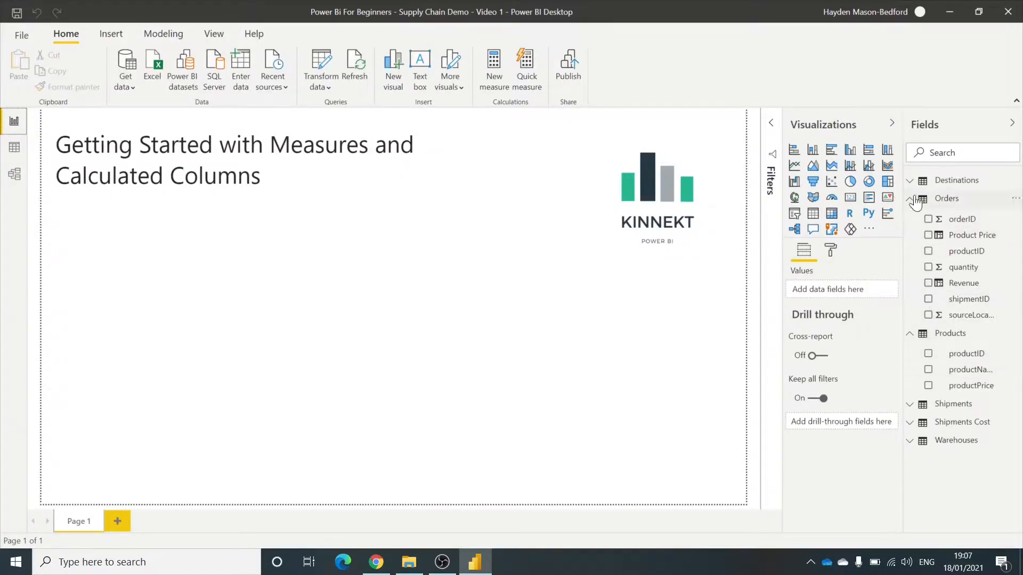
left_click(812, 213)
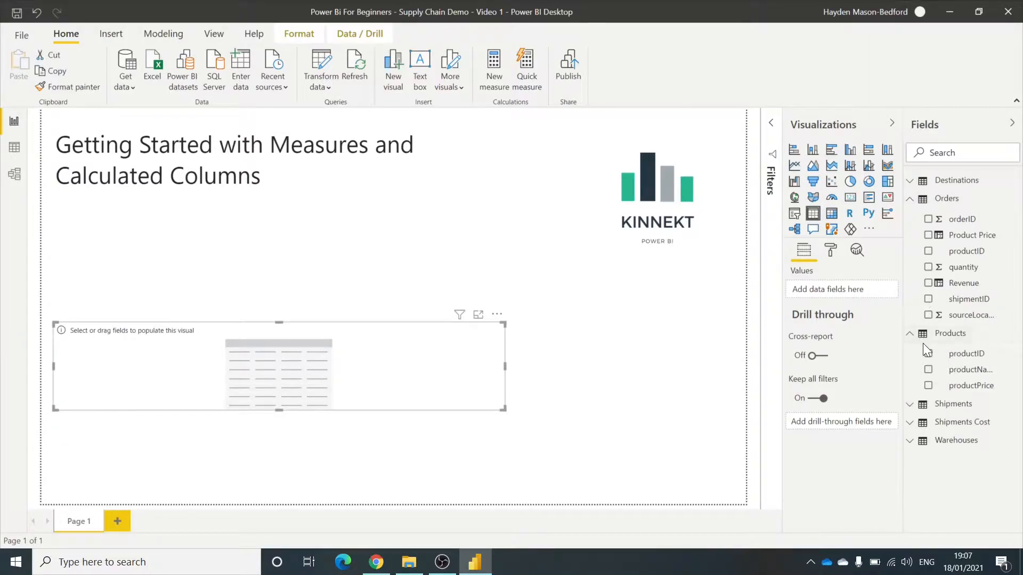
left_click(928, 219)
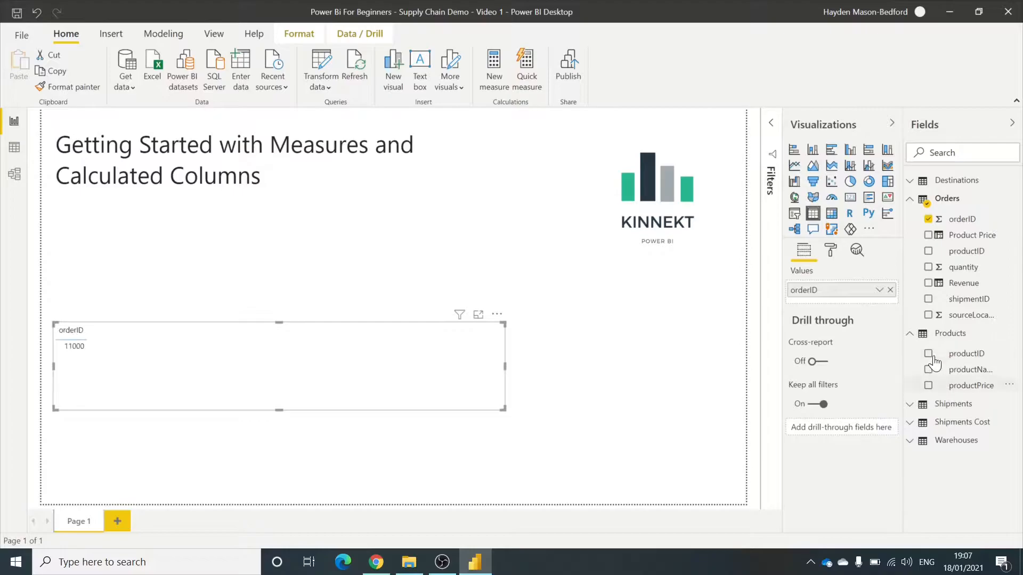
left_click(913, 405)
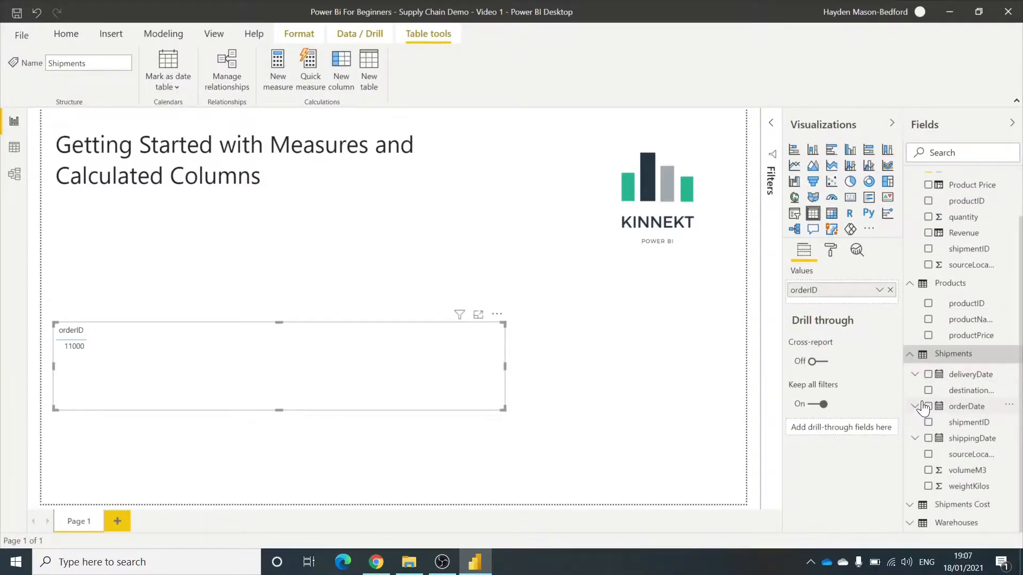
left_click(928, 406)
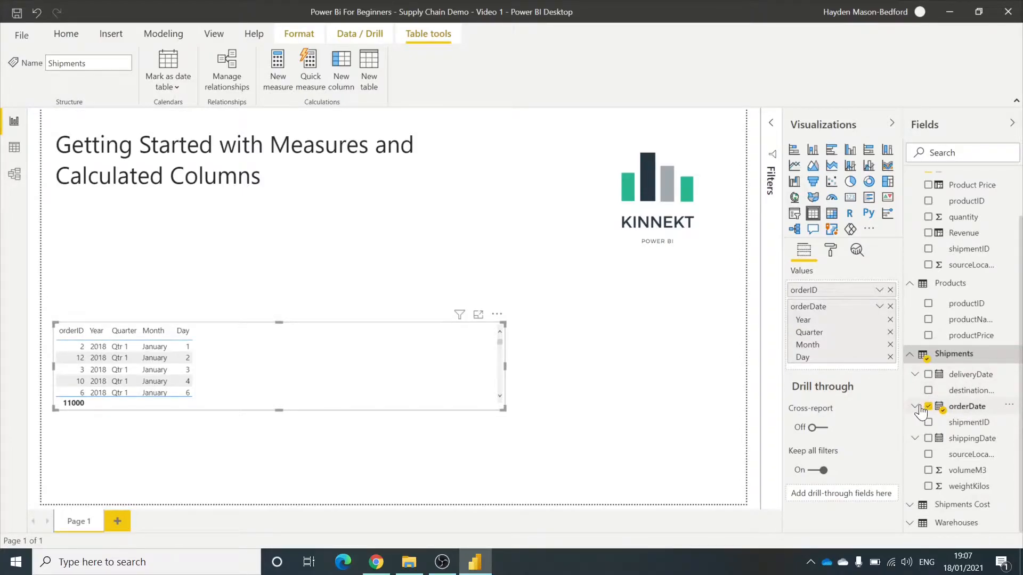
Show orderDate in the table visual as the plain date instead of the date hierarchy, and widen its column
left_click(880, 308)
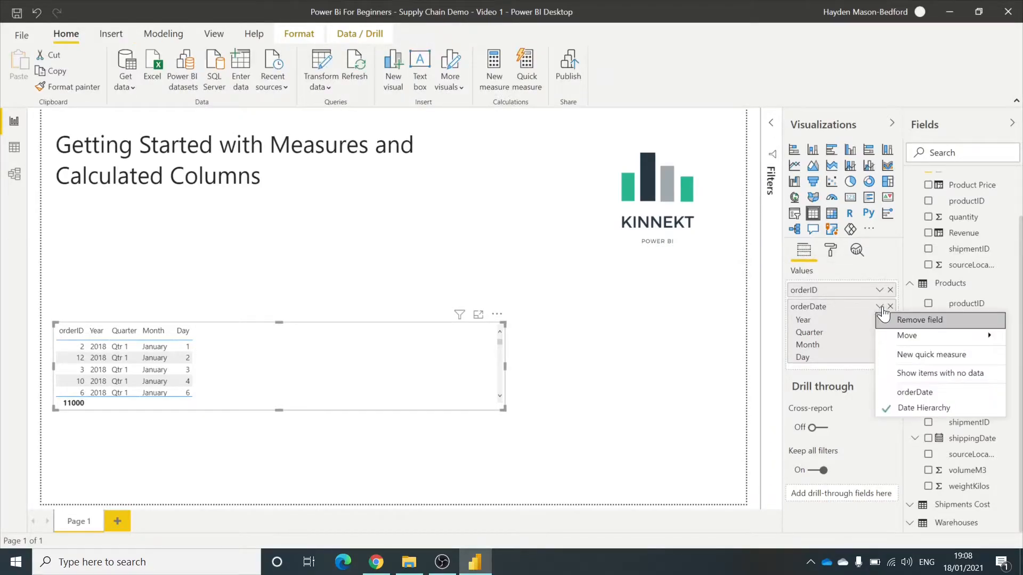
left_click(919, 392)
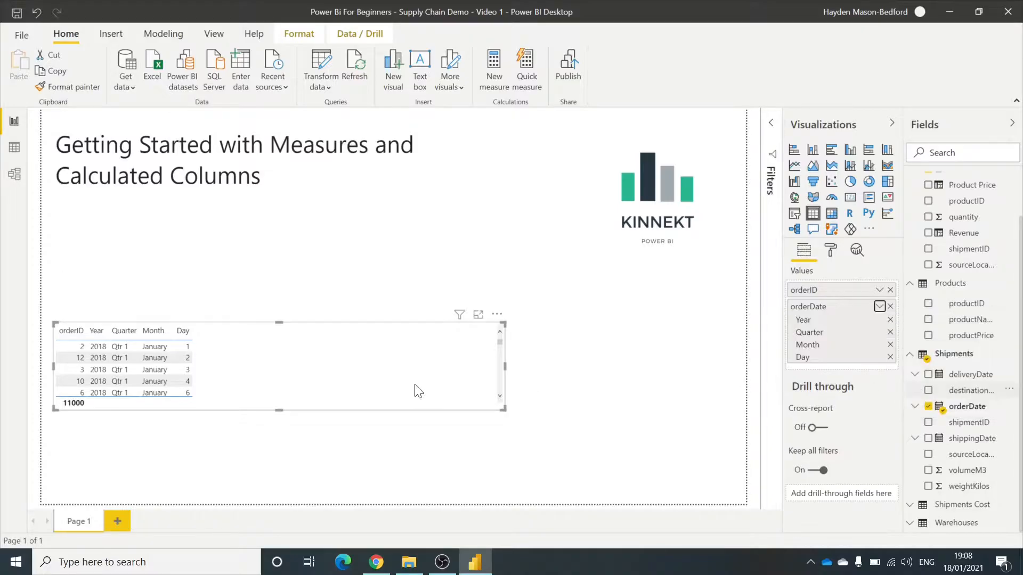
left_click_drag(159, 335, 179, 335)
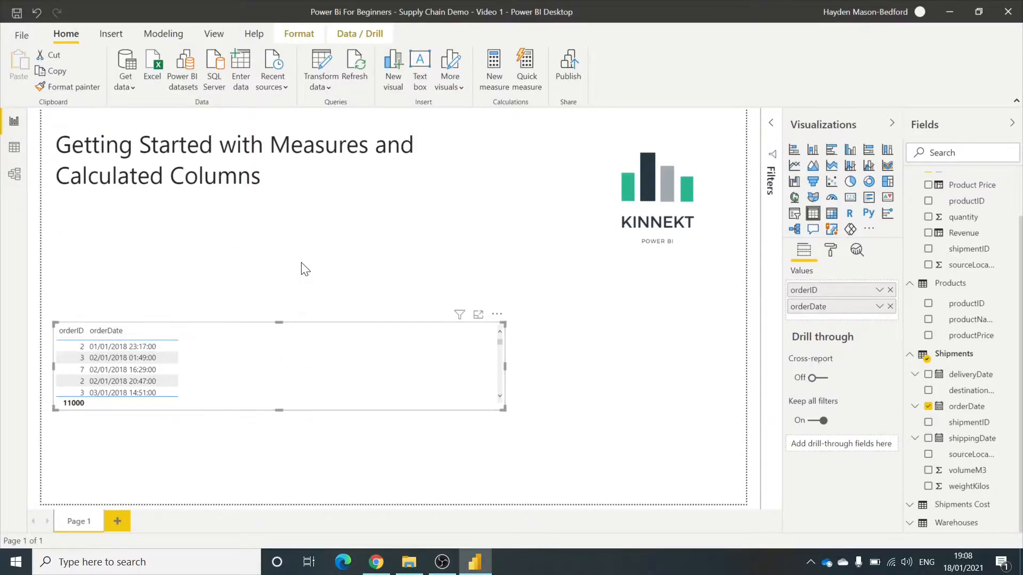
Enlarge the table visual toward the page's lower edge and add the Revenue field from Orders to it
left_click_drag(503, 409, 566, 485)
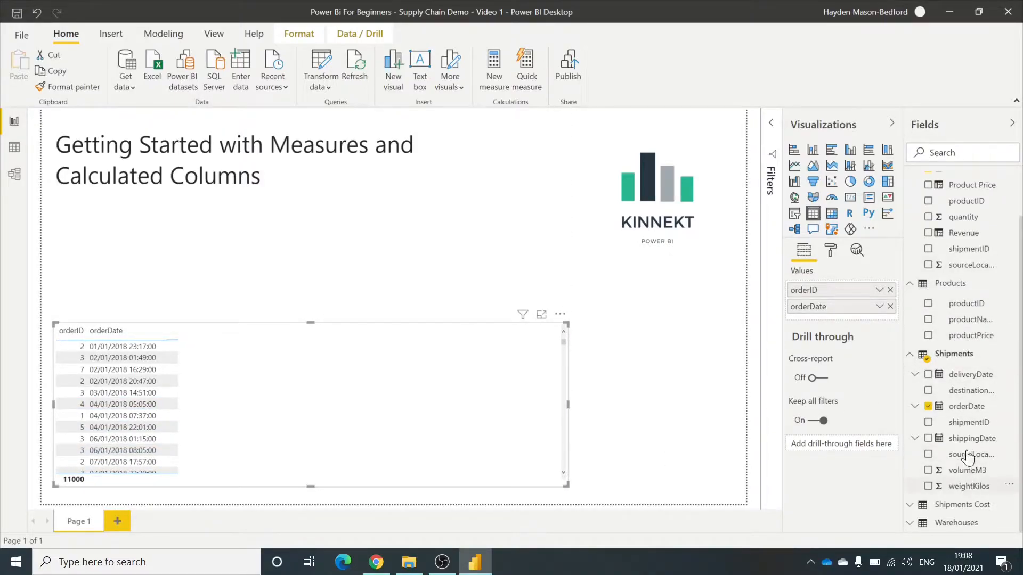
scroll(967, 477, "up", 2)
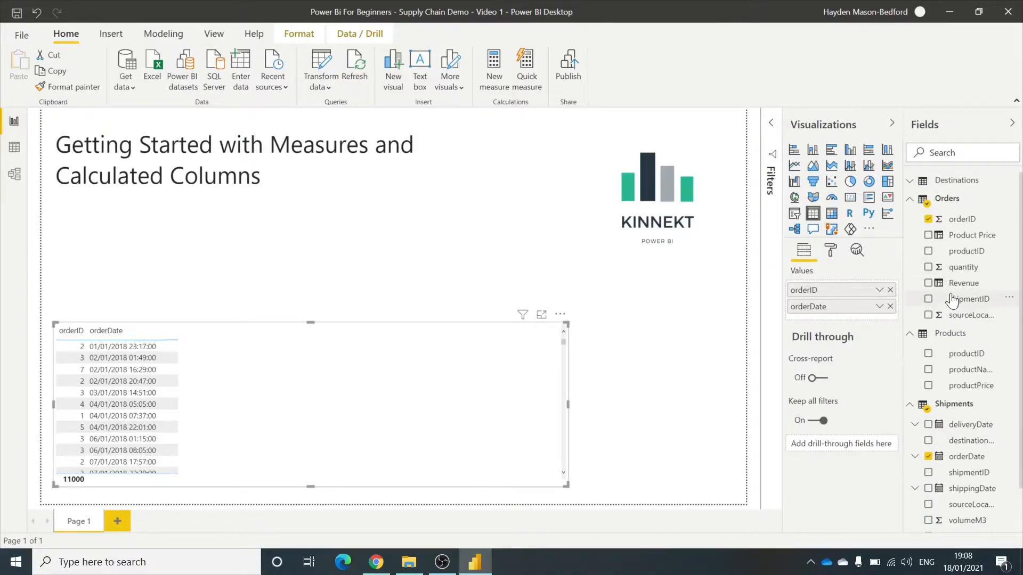
left_click(928, 283)
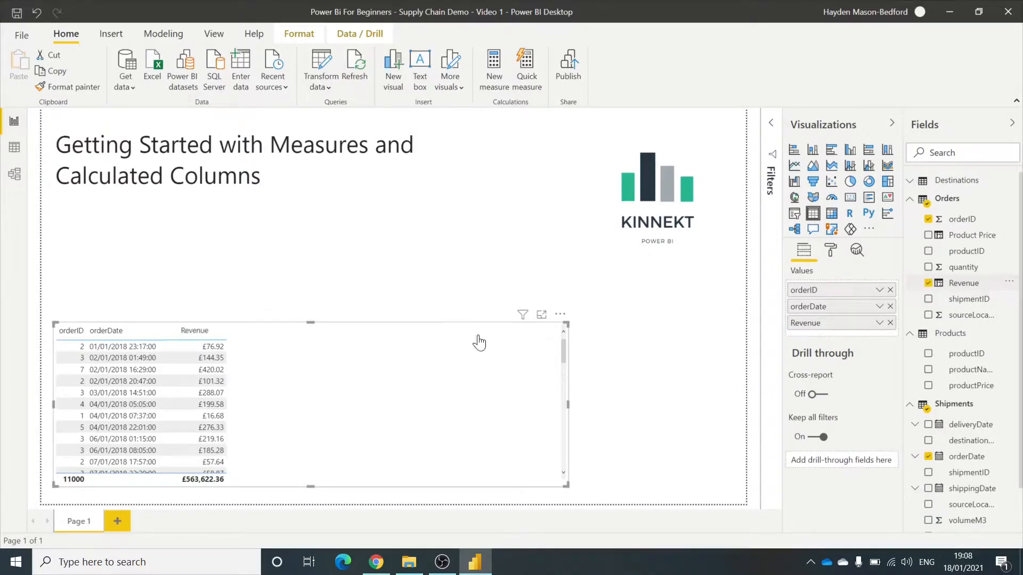
Remove orderID from the table visual and enlarge the visual upward to just below the page title
left_click(889, 290)
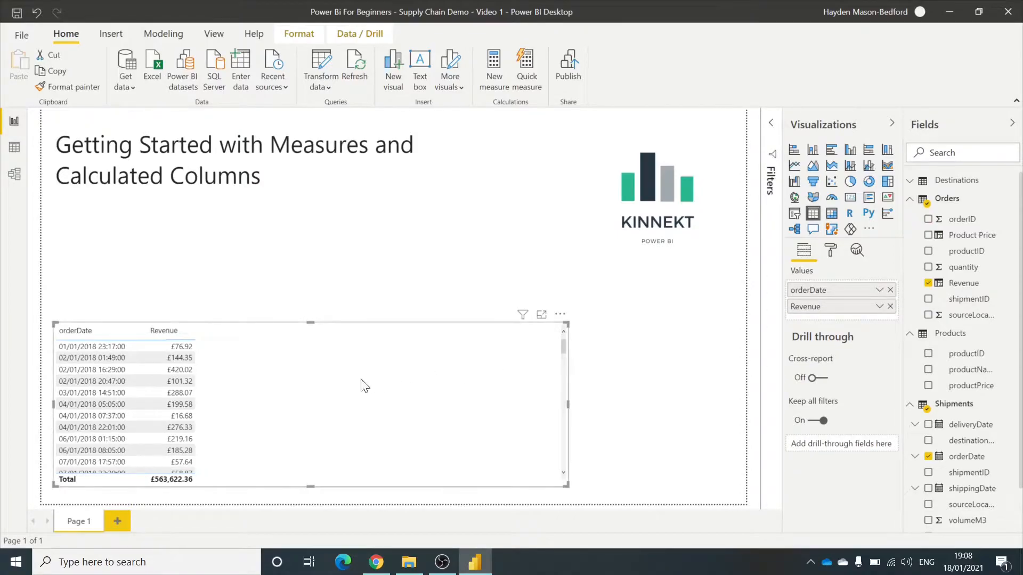
scroll(132, 351, "down", 4)
scroll(127, 365, "up", 4)
left_click(319, 281)
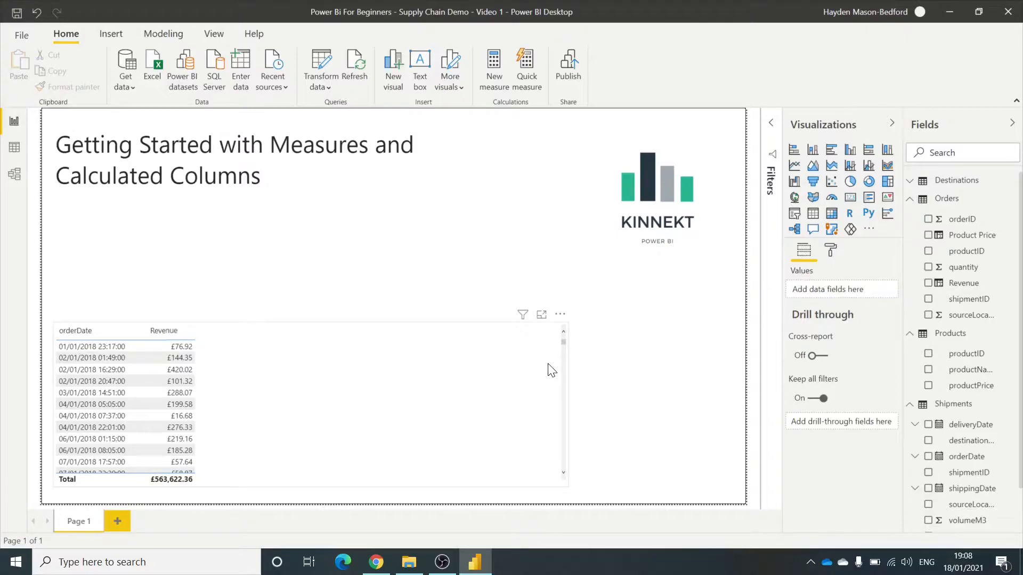
left_click(333, 328)
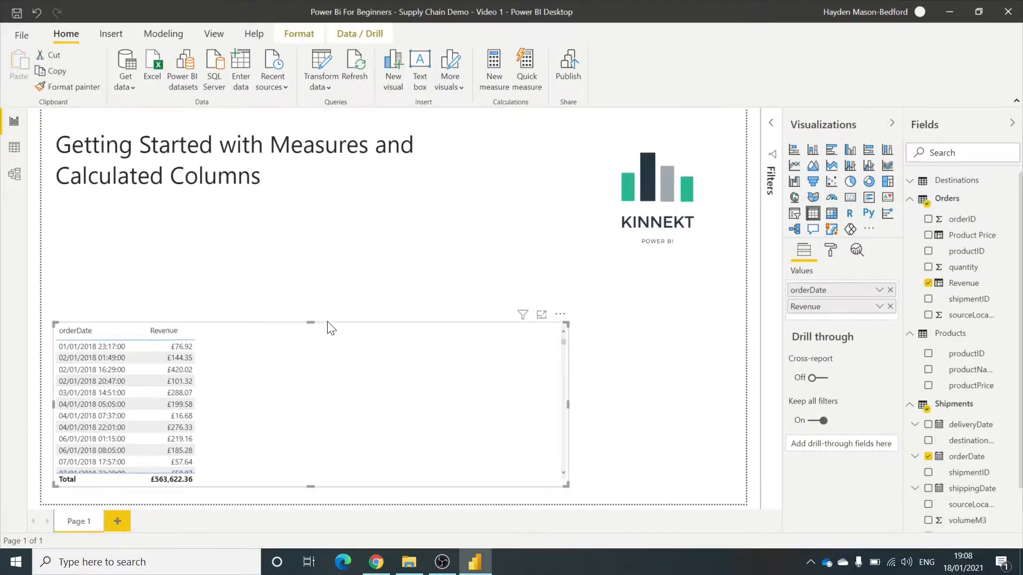
left_click_drag(311, 322, 320, 221)
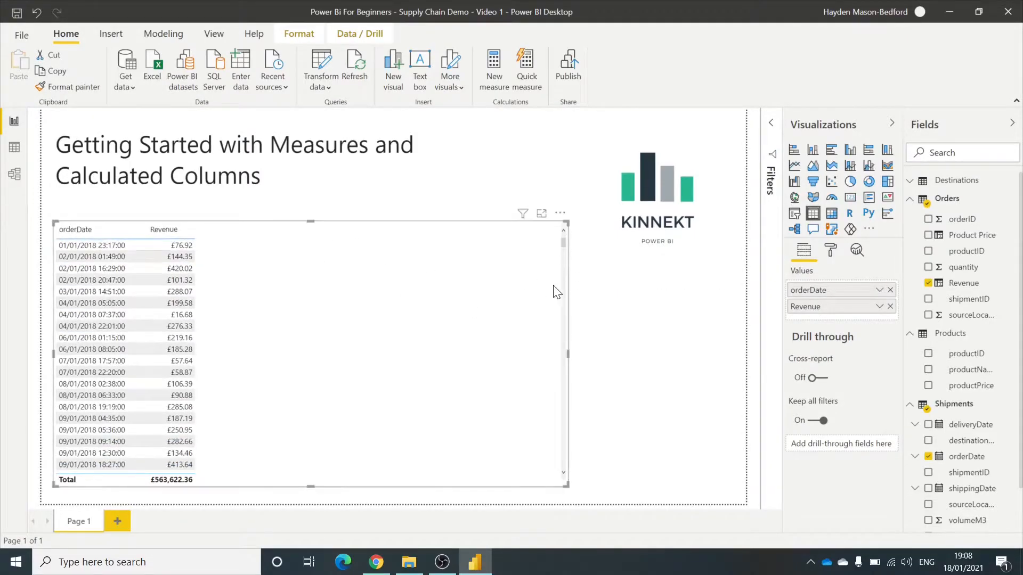
left_click(585, 300)
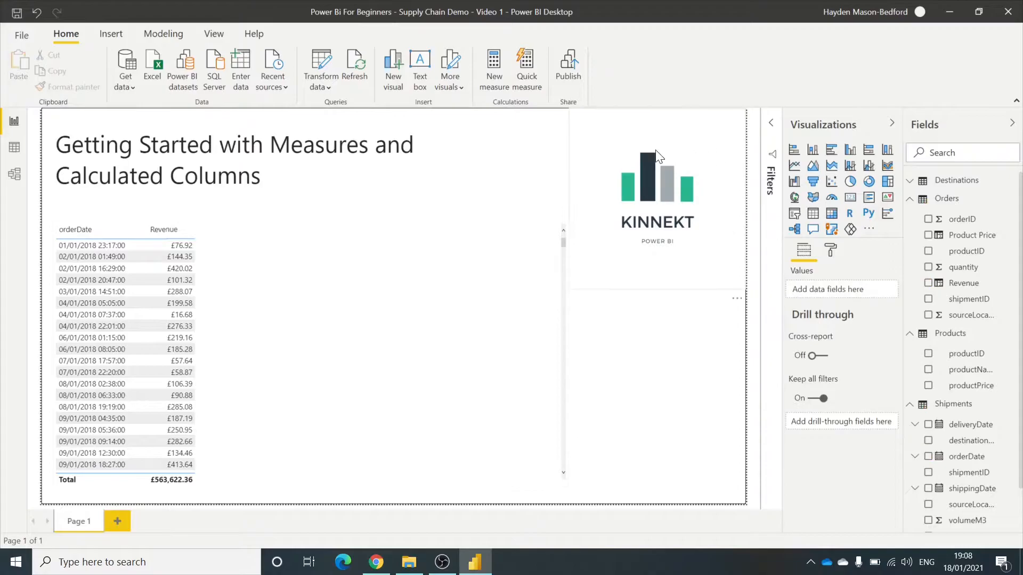
Create a new measure with the formula Revenue Measure = SUM(Orders[Revenue])
left_click(495, 71)
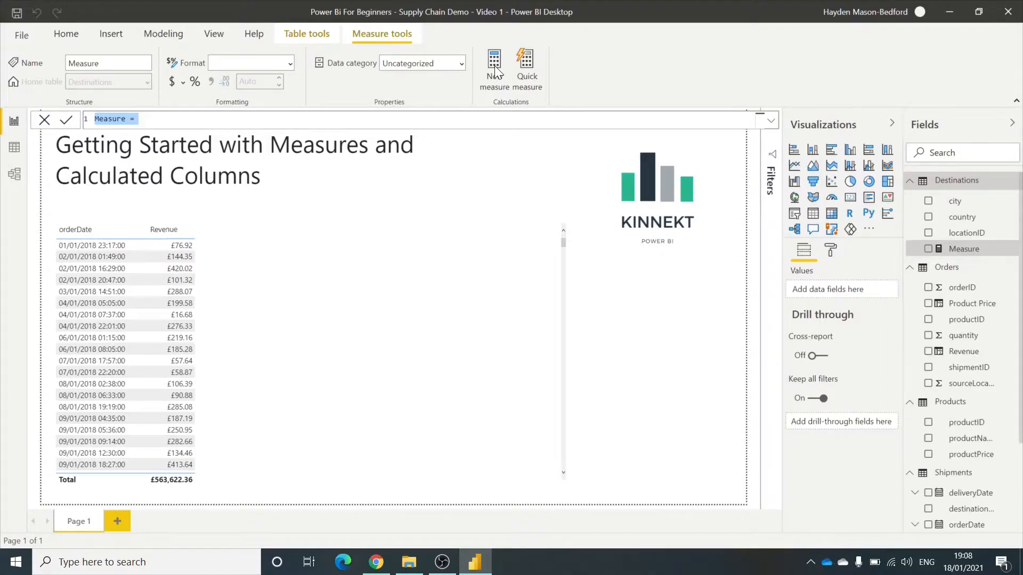
type("Revene")
key("BackSpace")
key("BackSpace")
key("BackSpace")
key("BackSpace")
key("BackSpace")
key("BackSpace")
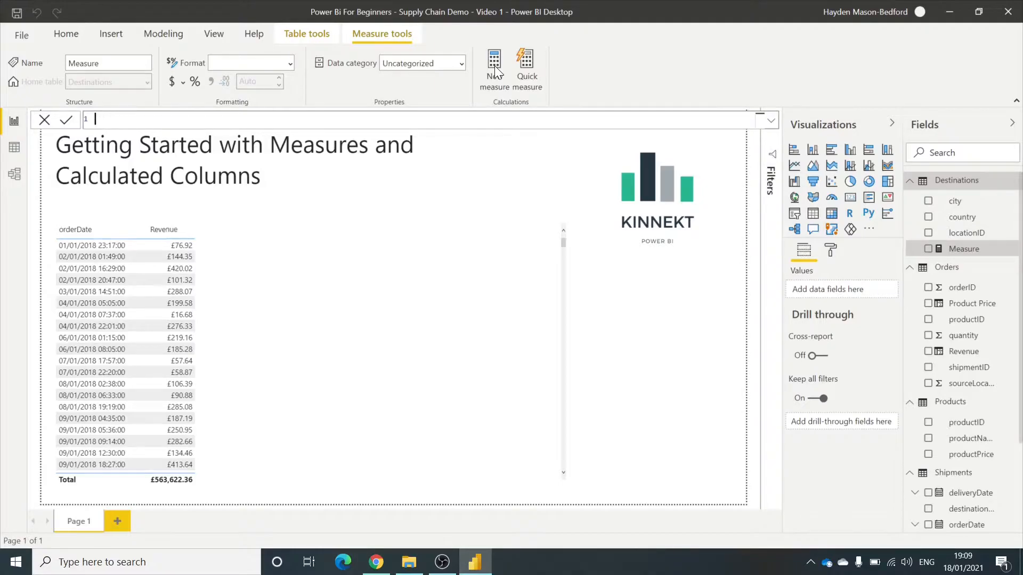
type("Revenue Measure = sum")
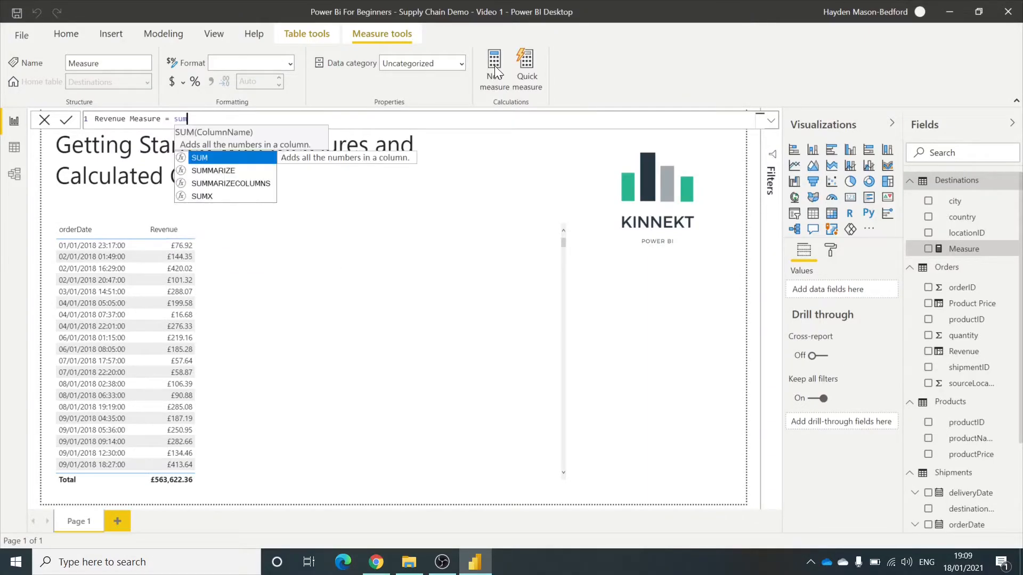
type("(reve")
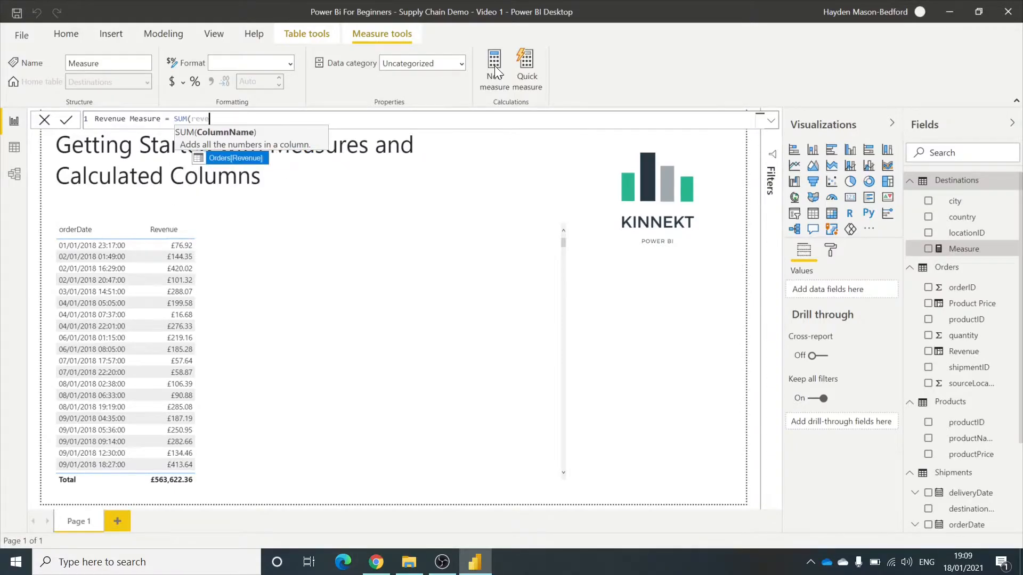
key("Tab")
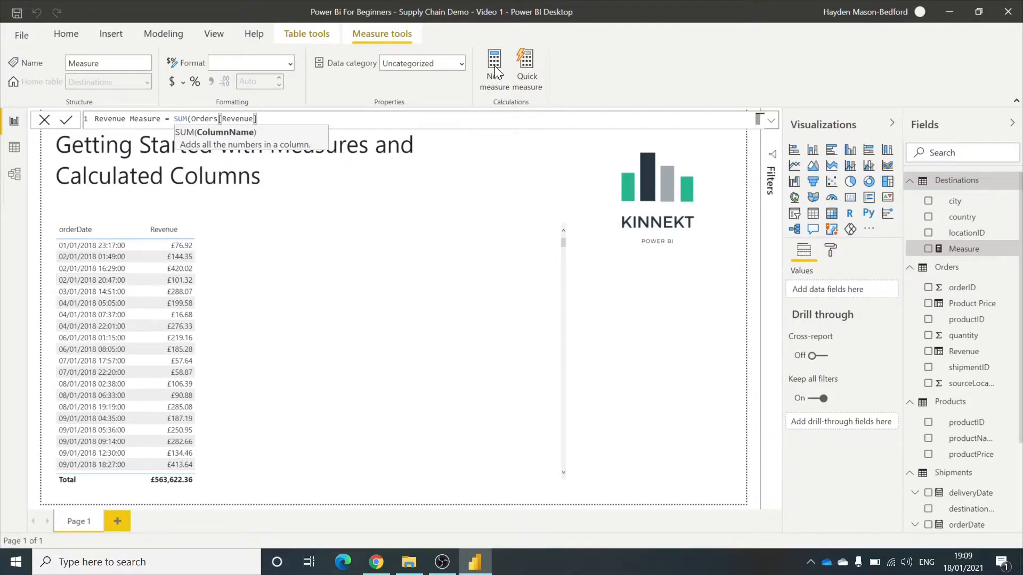
type(")")
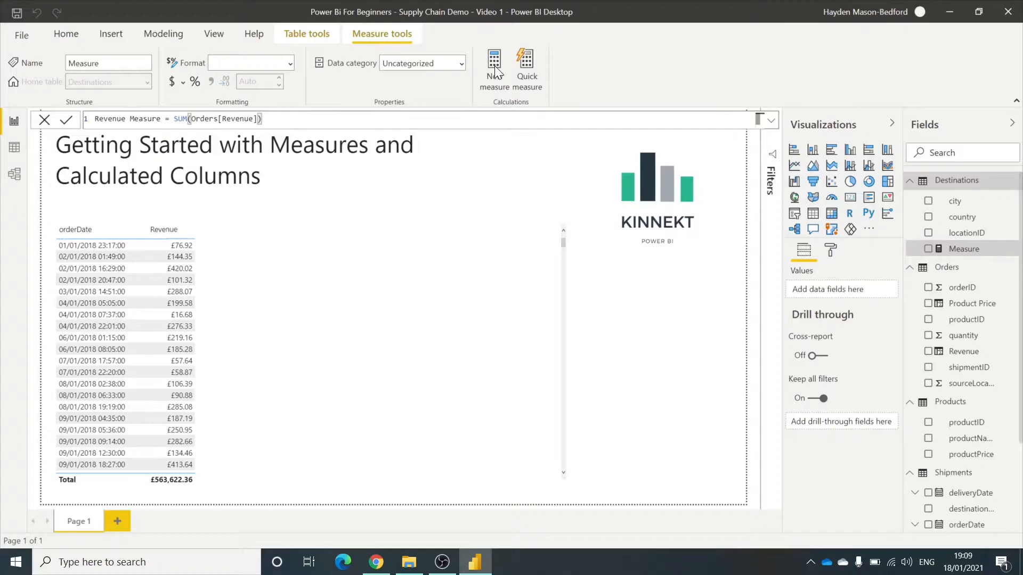
key("Return")
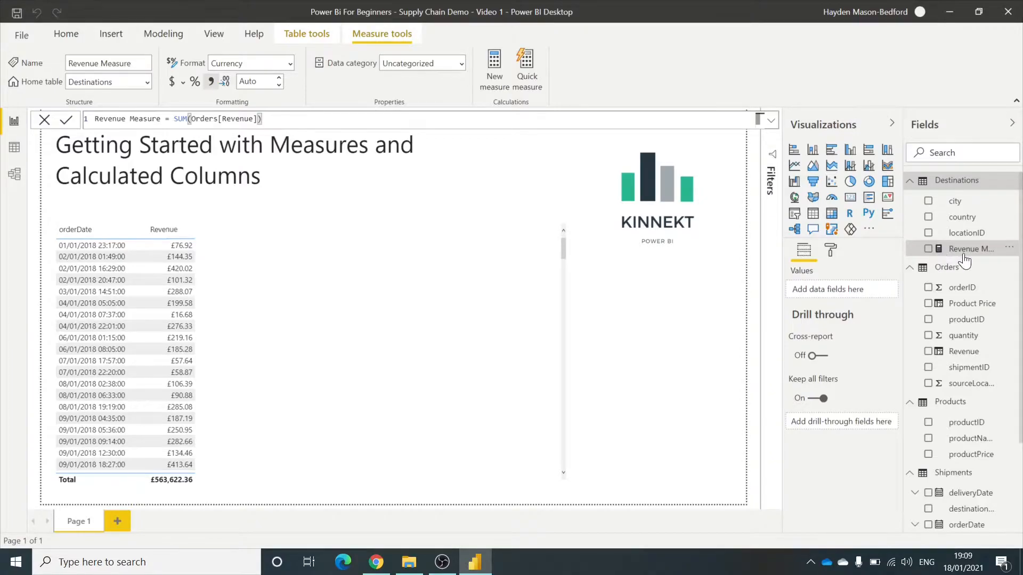
Add Revenue Measure to the existing table visual beside Revenue and narrow the visual's width
left_click(928, 248)
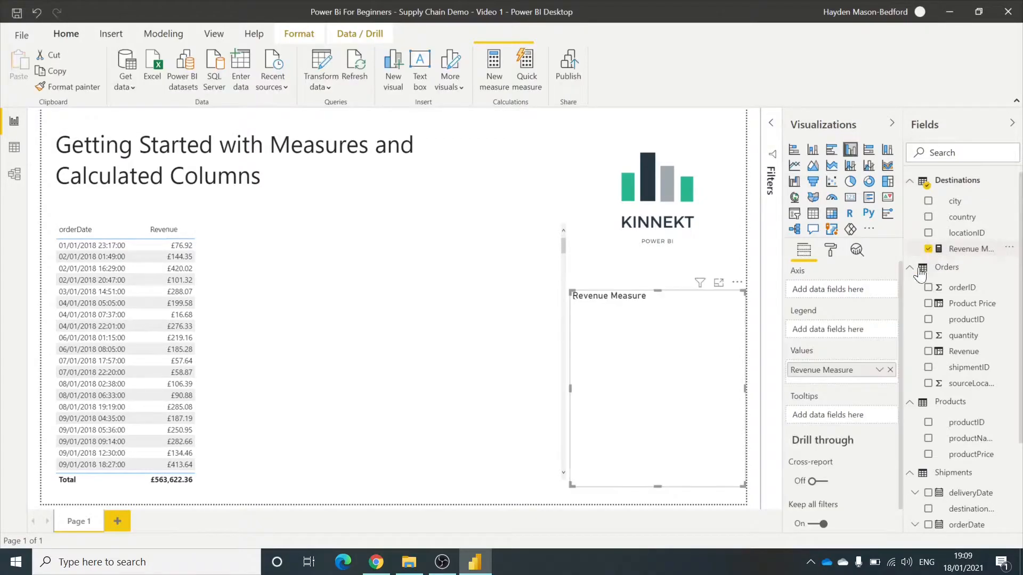
key("Delete")
left_click(485, 326)
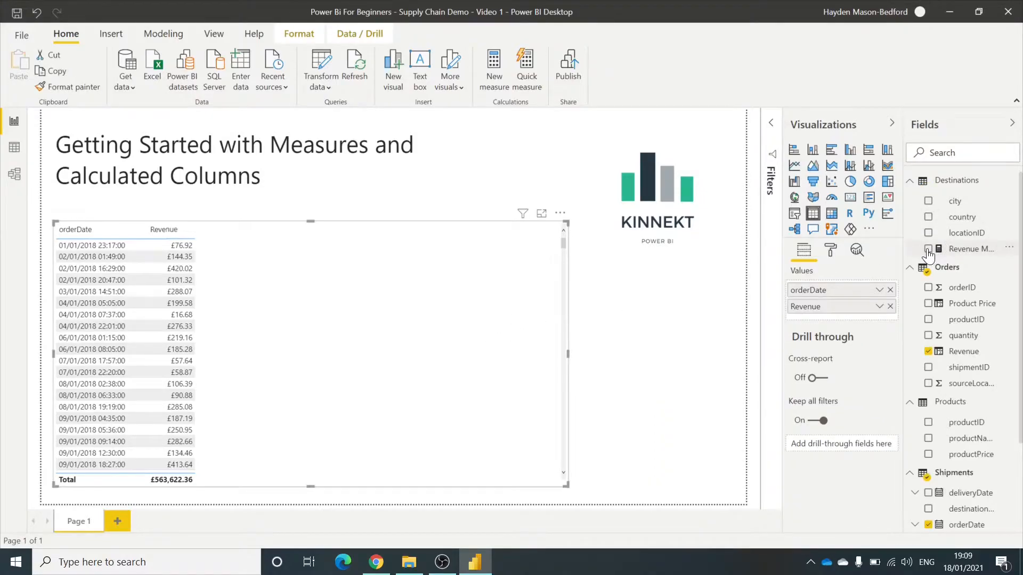
left_click(928, 248)
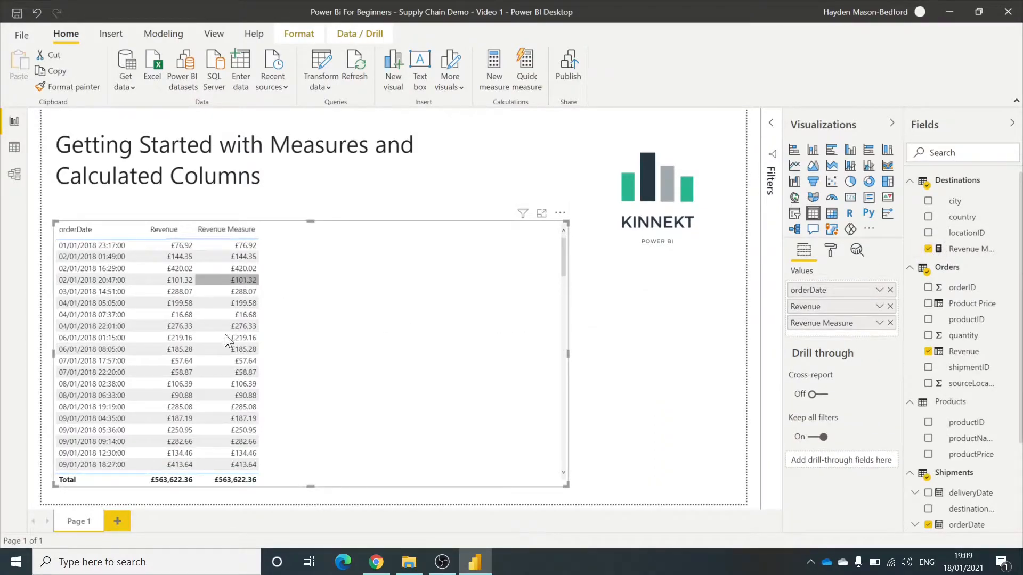
scroll(170, 361, "down", 1)
scroll(171, 361, "up", 3)
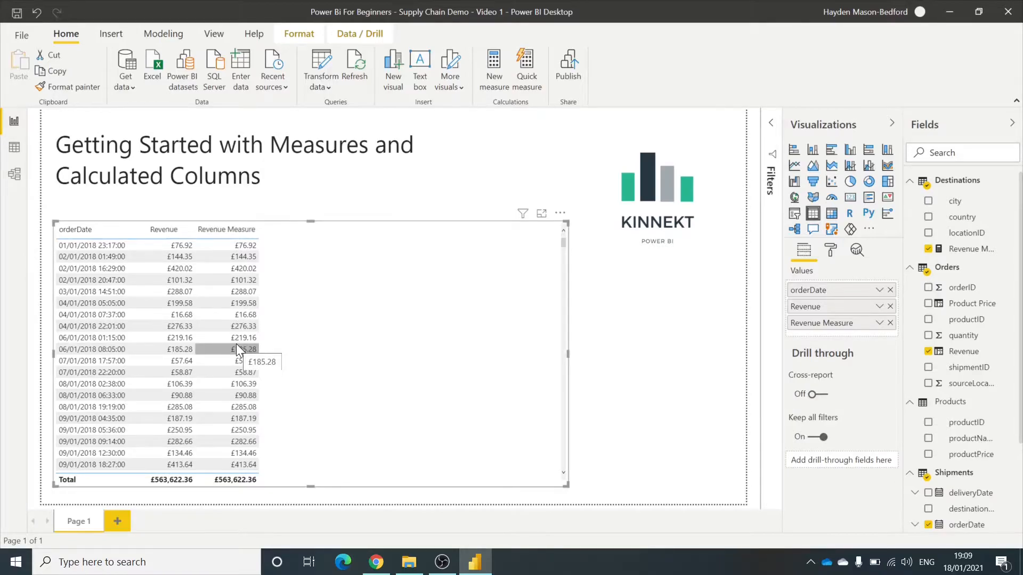
left_click_drag(568, 353, 412, 354)
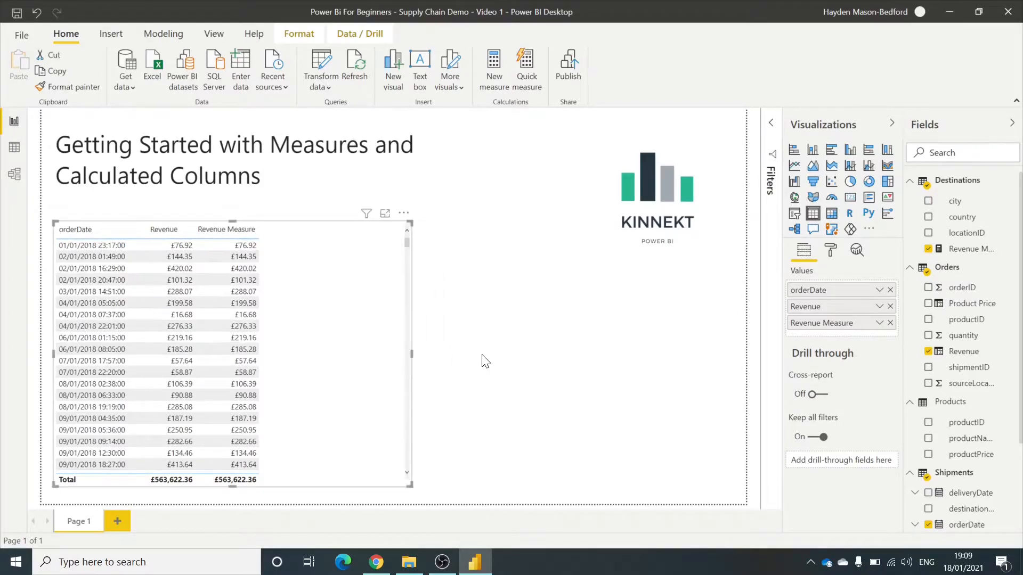
Start a new measure named Revenue SUMX that uses the SUMX function with Orders as its table argument
left_click(485, 361)
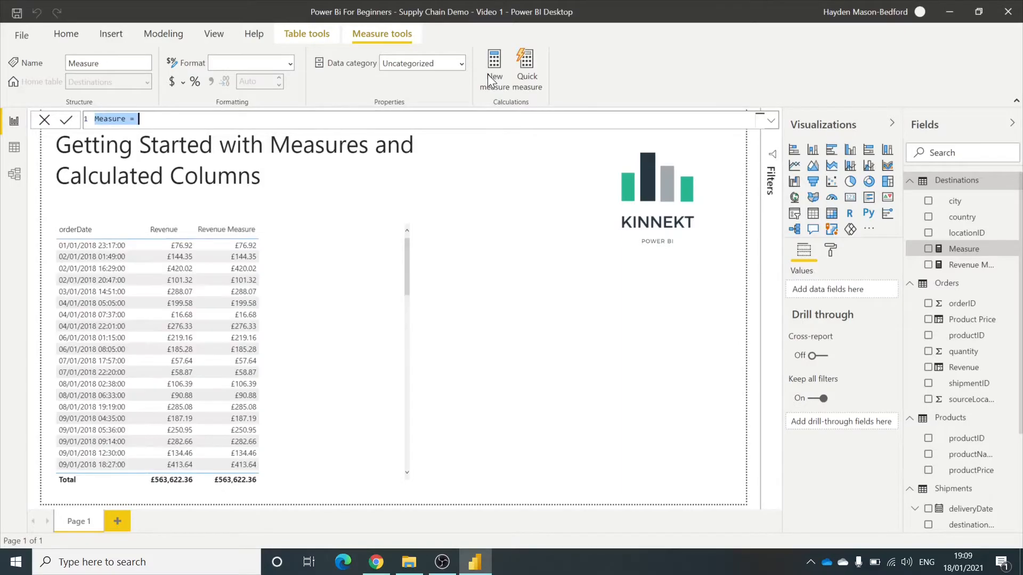
type("Revenue ")
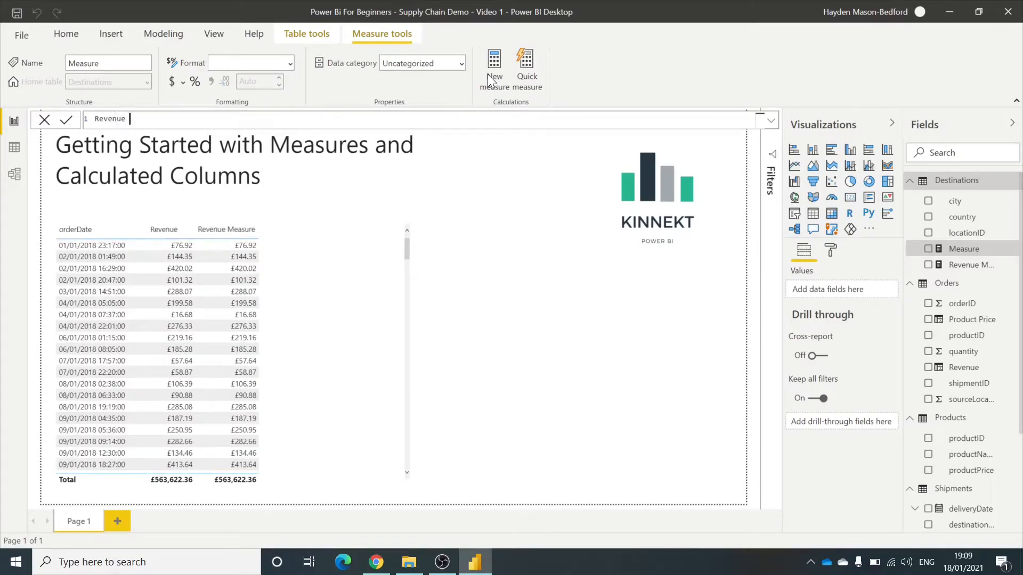
type("SUMX = SU")
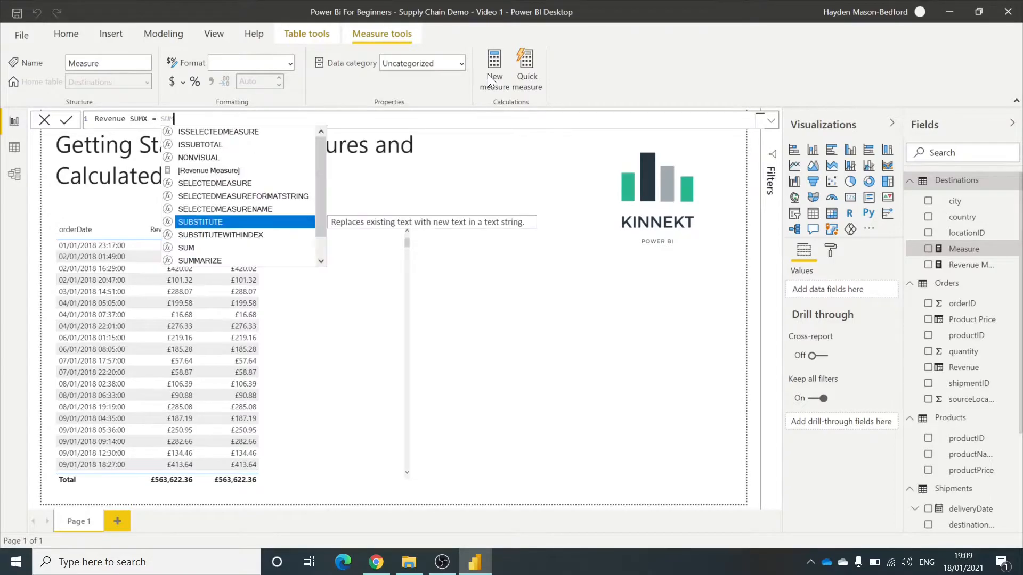
type("M")
key("Down")
key("Down")
key("Down")
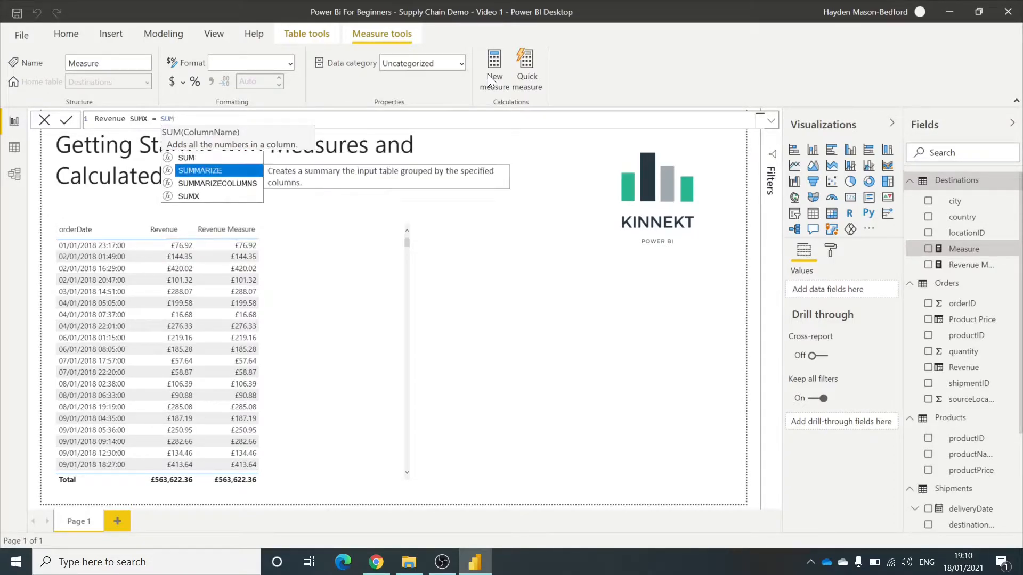
key("Tab")
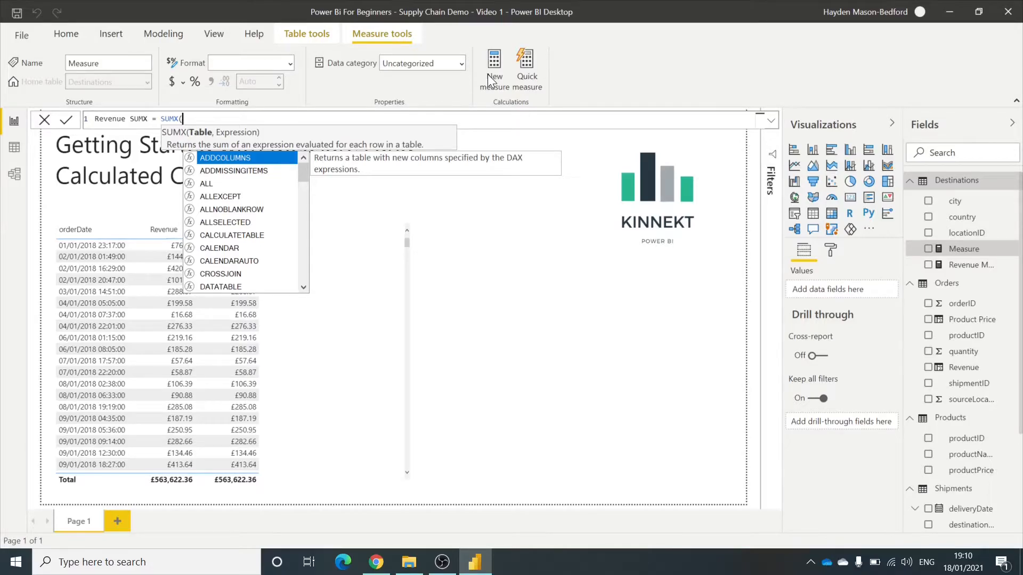
type("Orders")
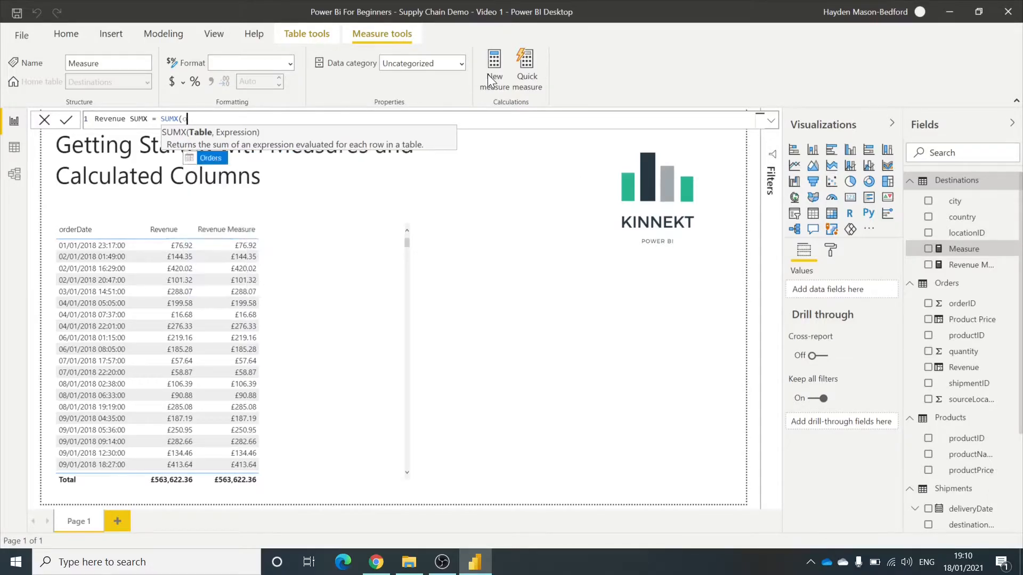
type(", ")
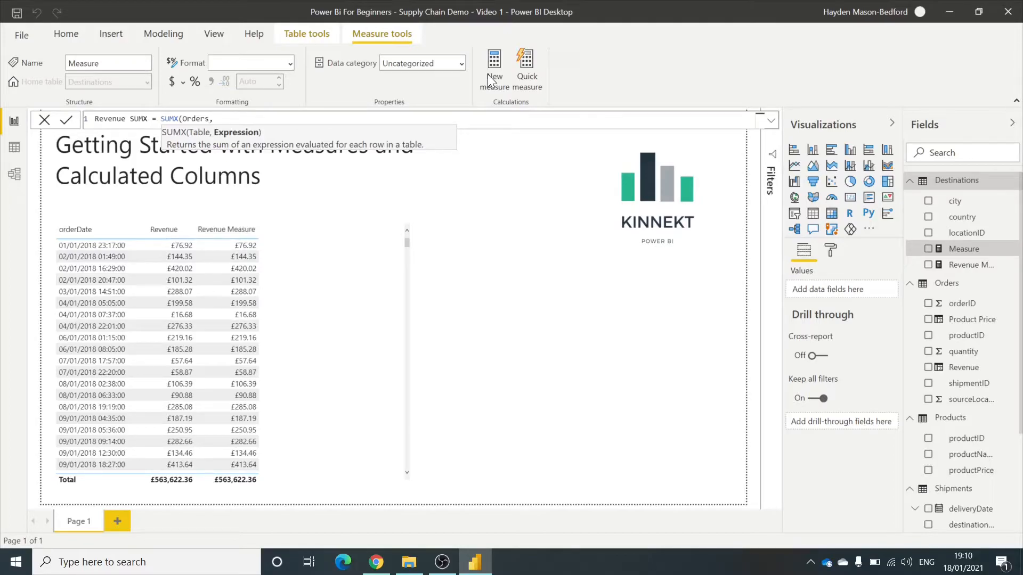
Complete the SUMX measure with the expression Orders[Product Price] * Orders[quantity] and add Revenue SUMX to the table visual
type("produ")
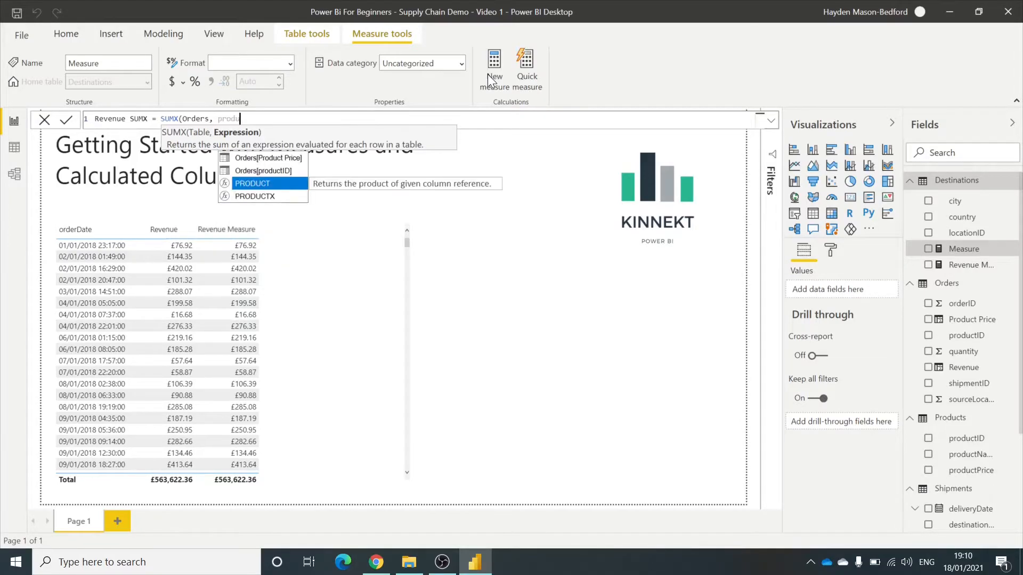
key("Up")
key("Up")
key("Tab")
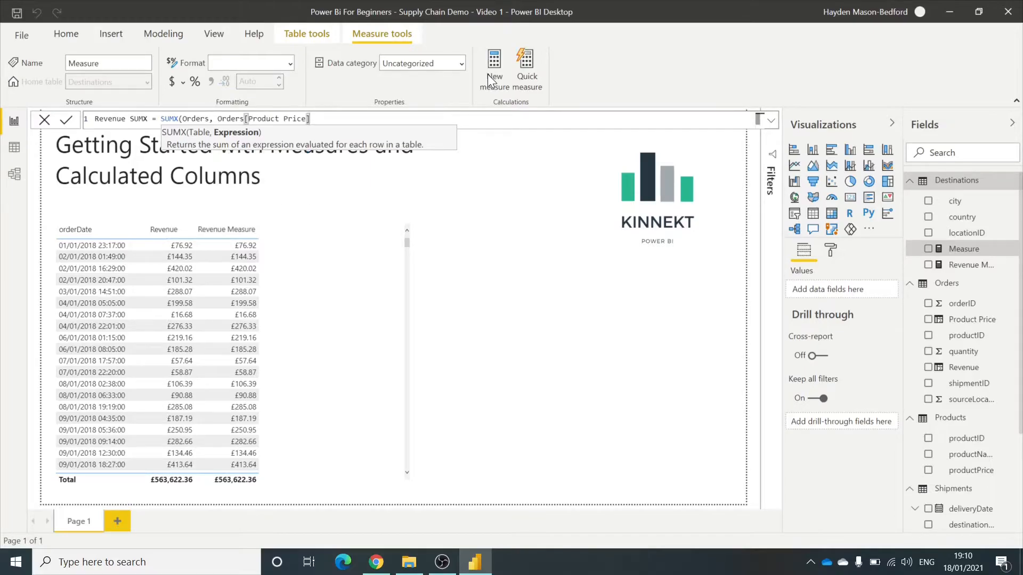
type("* Orders[")
type("quanti")
key("Tab")
type(")")
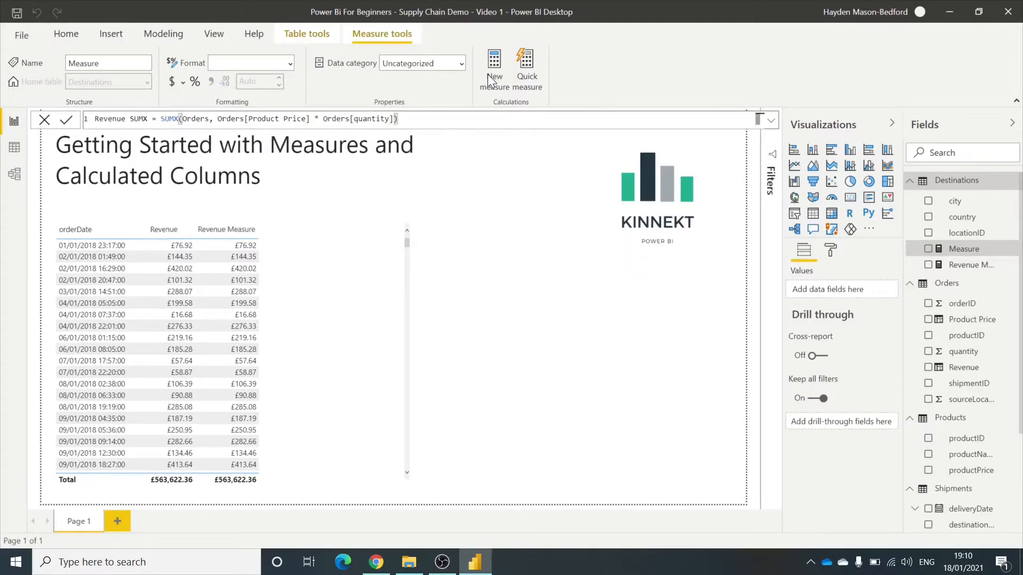
left_click(487, 75)
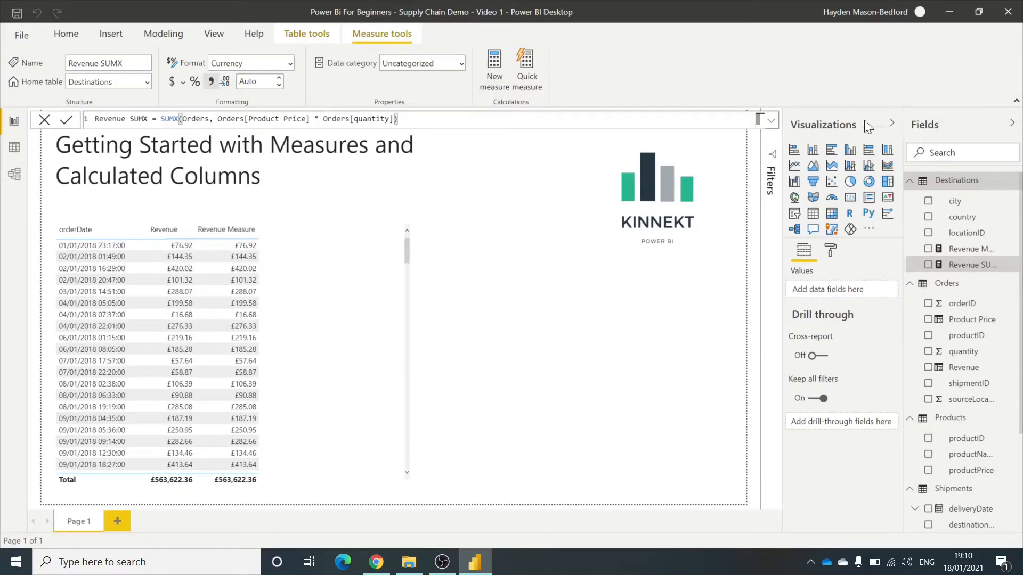
left_click_drag(959, 265, 332, 298)
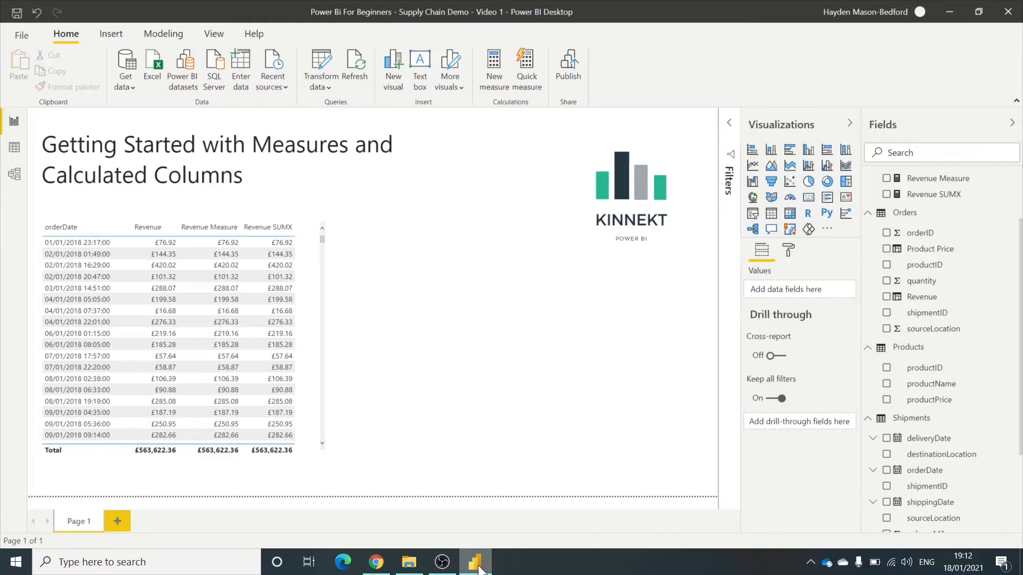
Examine the Orders and Warehouses table data for warehouse locations and return to the report page
left_click(13, 151)
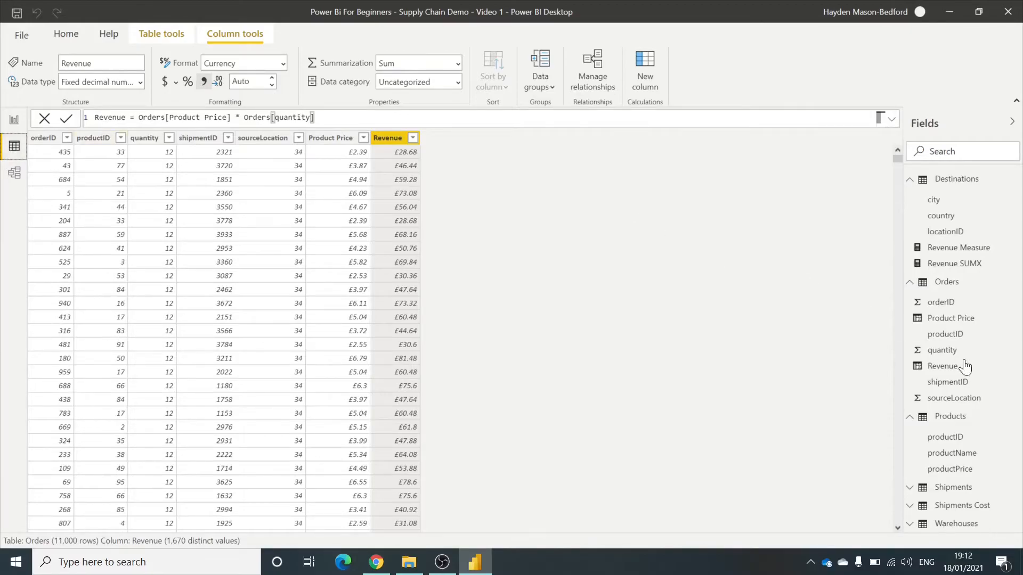
left_click(928, 524)
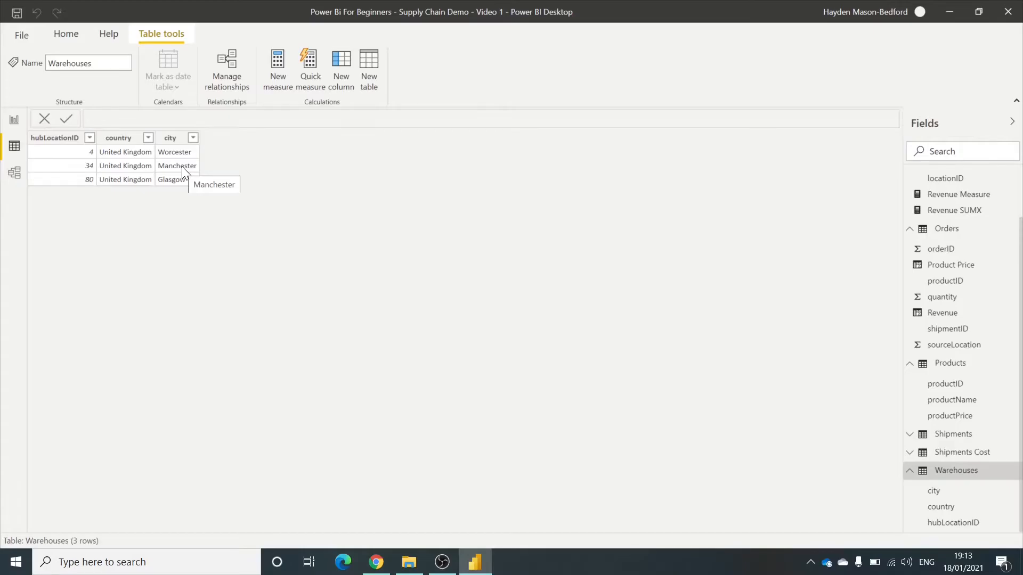
key("alt+Tab")
key("alt+Tab")
left_click(15, 127)
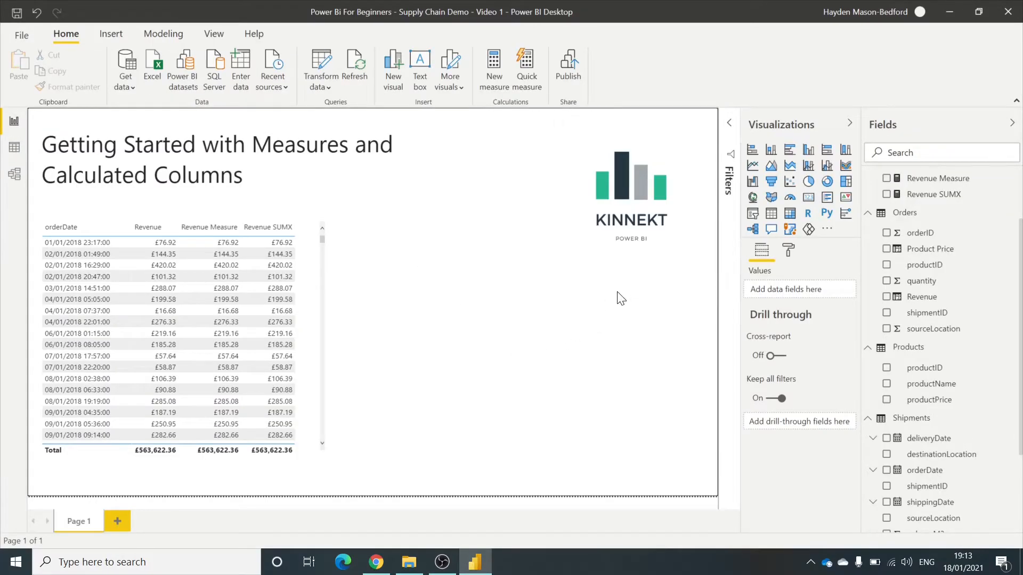
Start a new measure named Calculated Revenue that uses the CALCULATE function, laid out over several lines
left_click(501, 68)
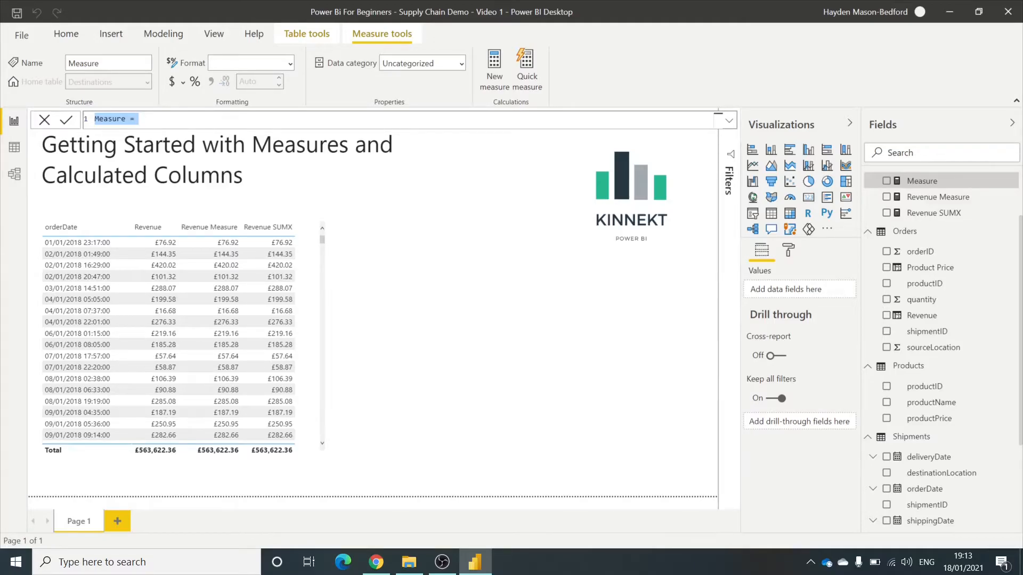
type("Calculated Revenu")
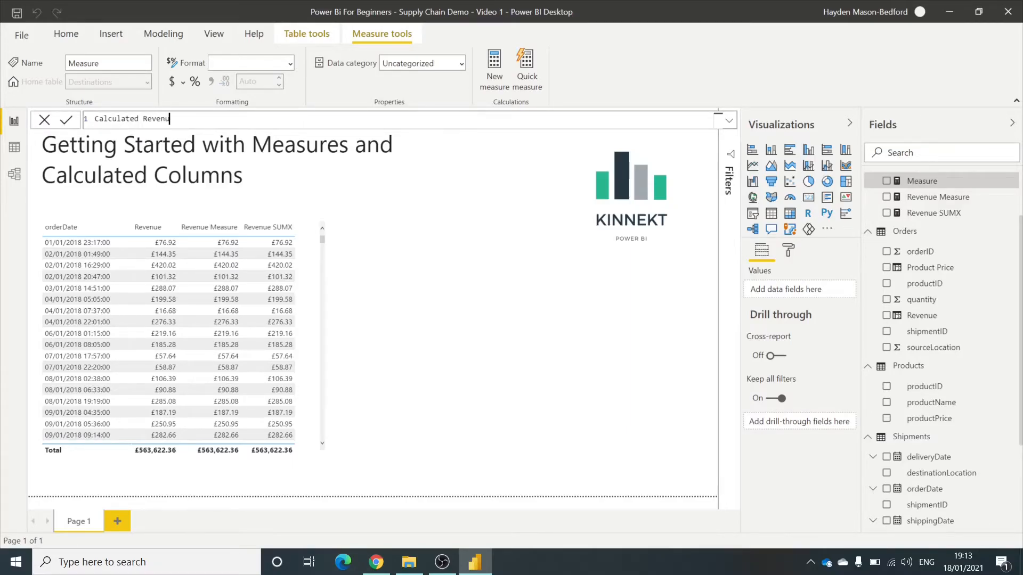
type("e =")
key("shift+Return")
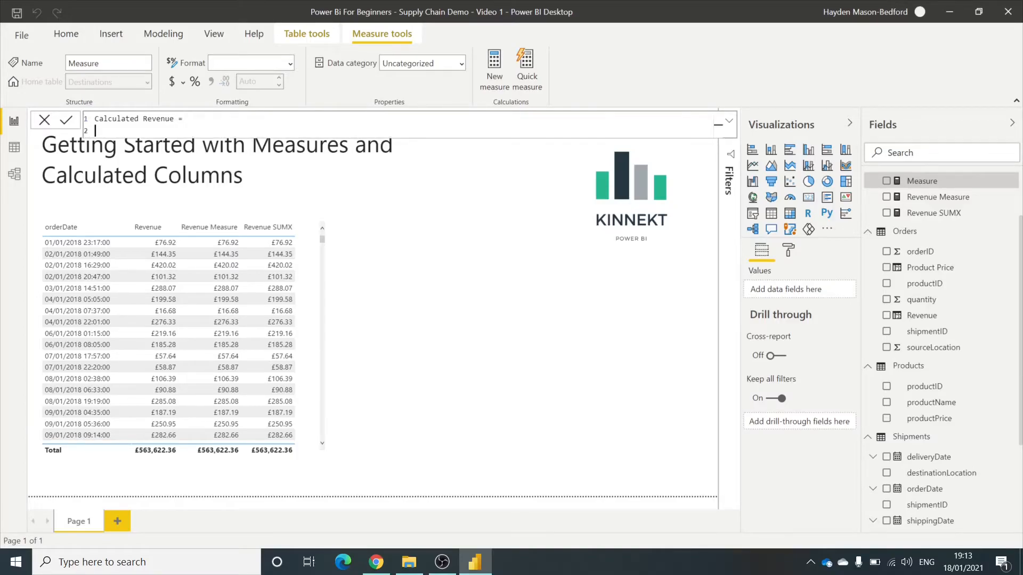
type("Cala")
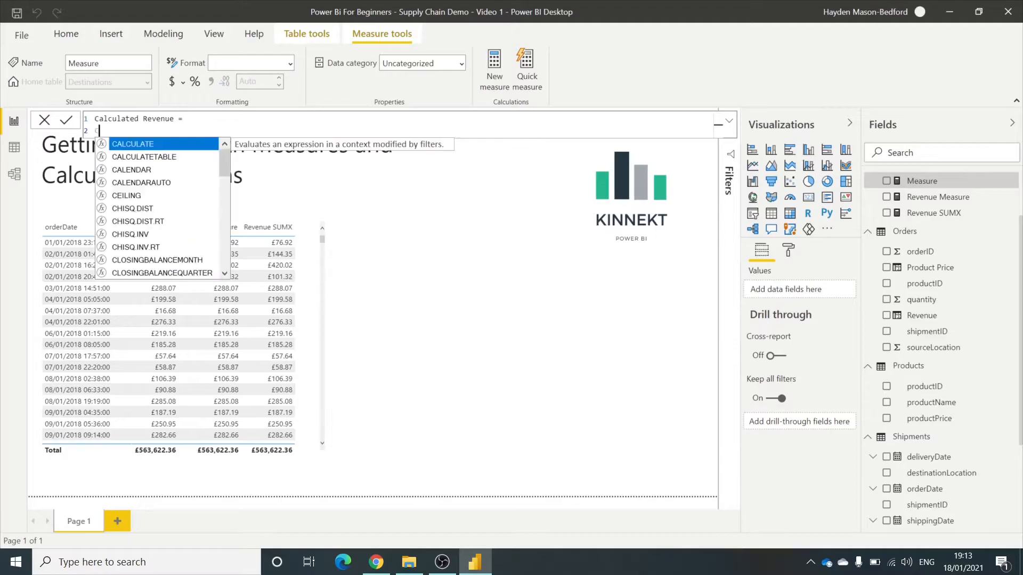
key("BackSpace")
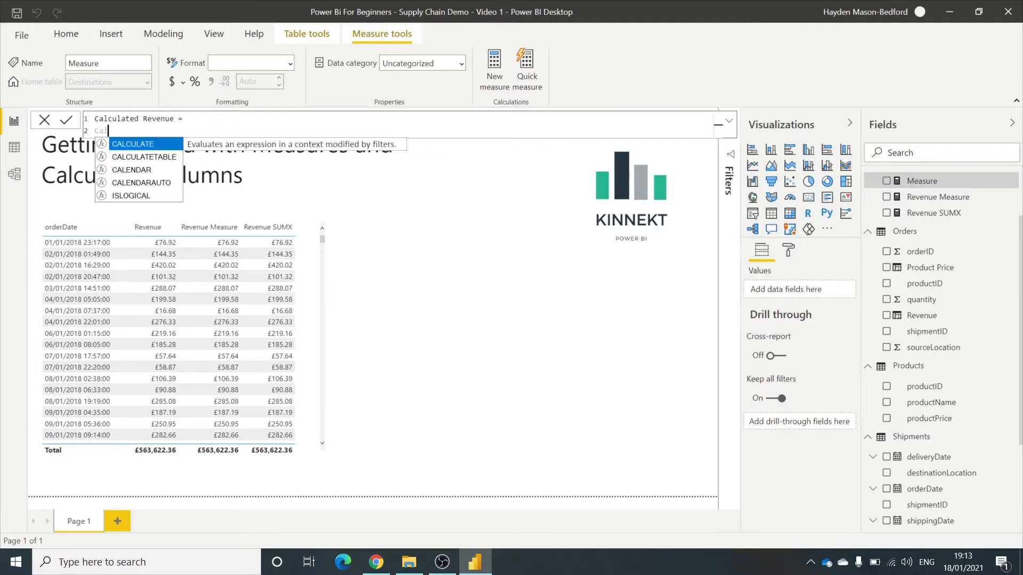
key("Tab")
key("shift+Return")
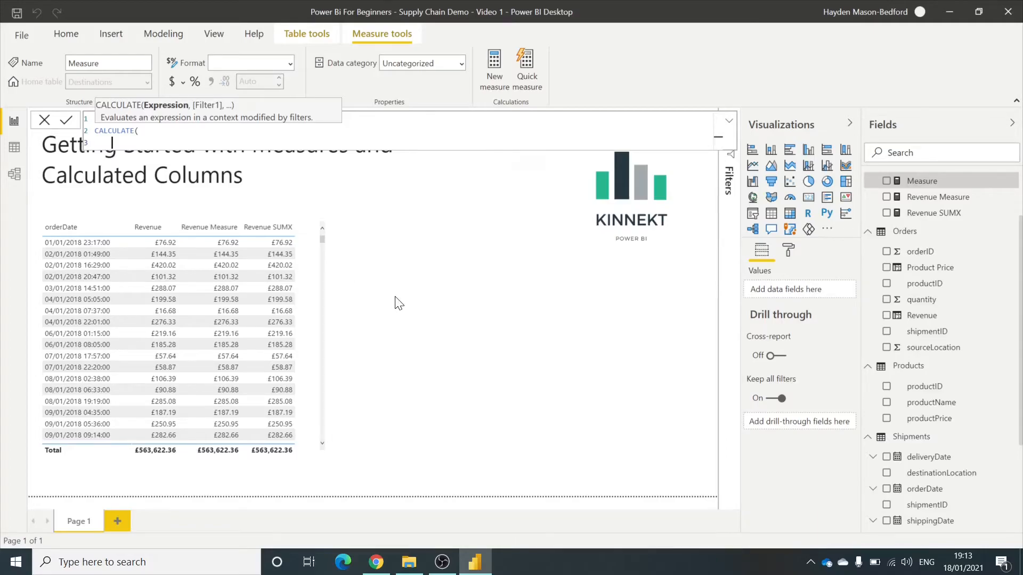
Enter SUMX(Orders, Orders[Product Price] * Orders[quantity]) as the expression argument of CALCULATE
key("Tab")
type("SUM")
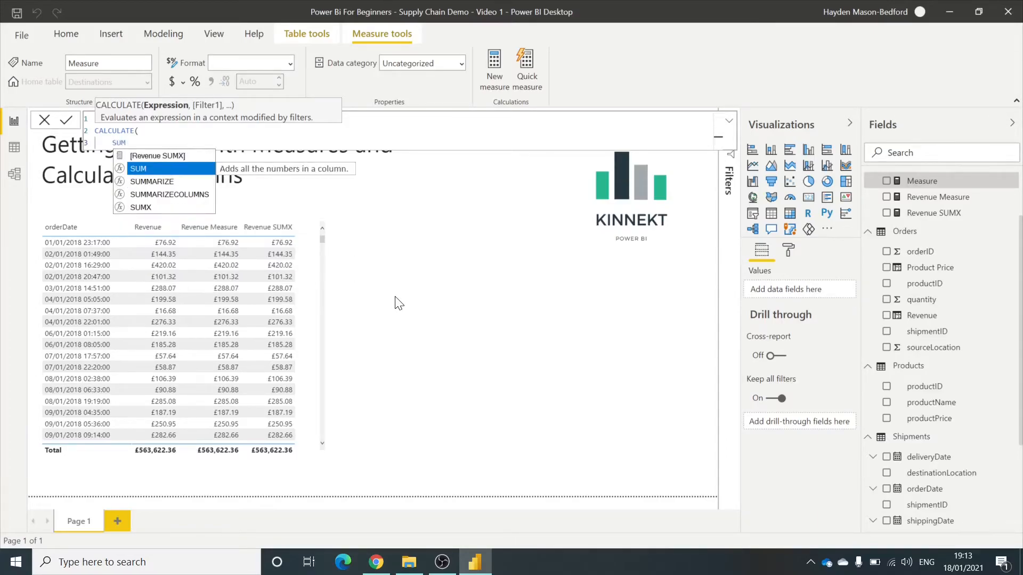
type("X(")
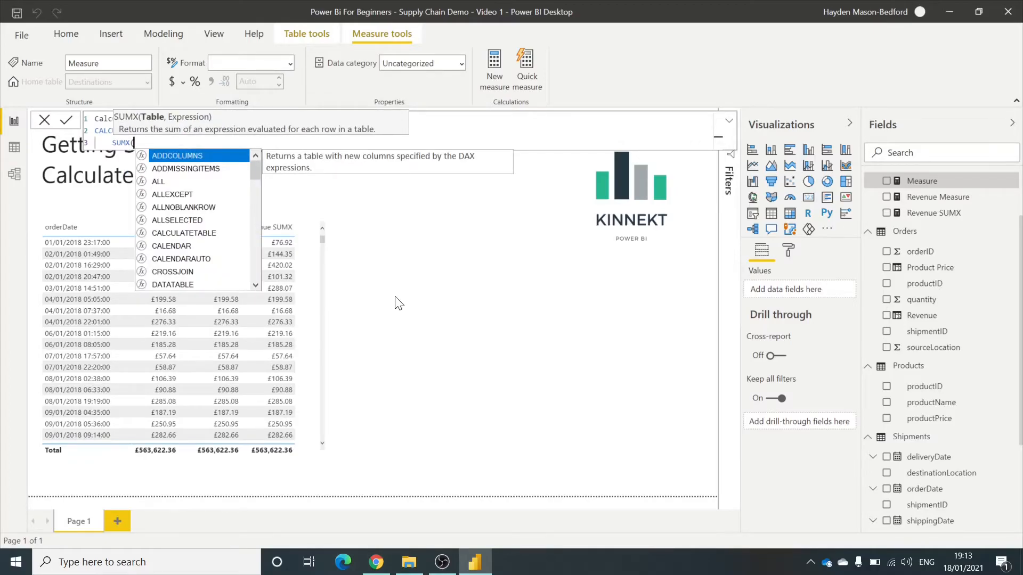
type("Orders")
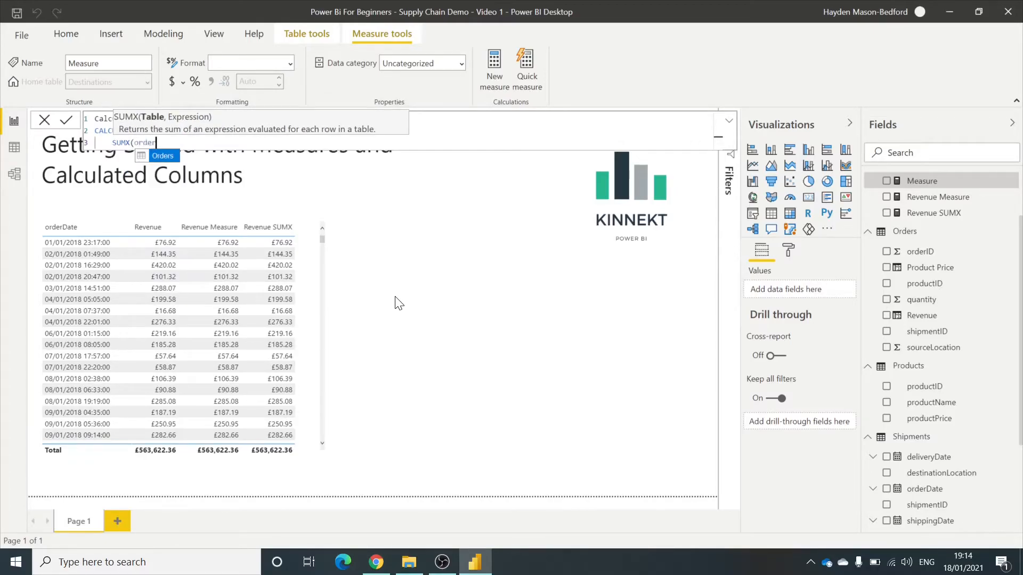
type(",")
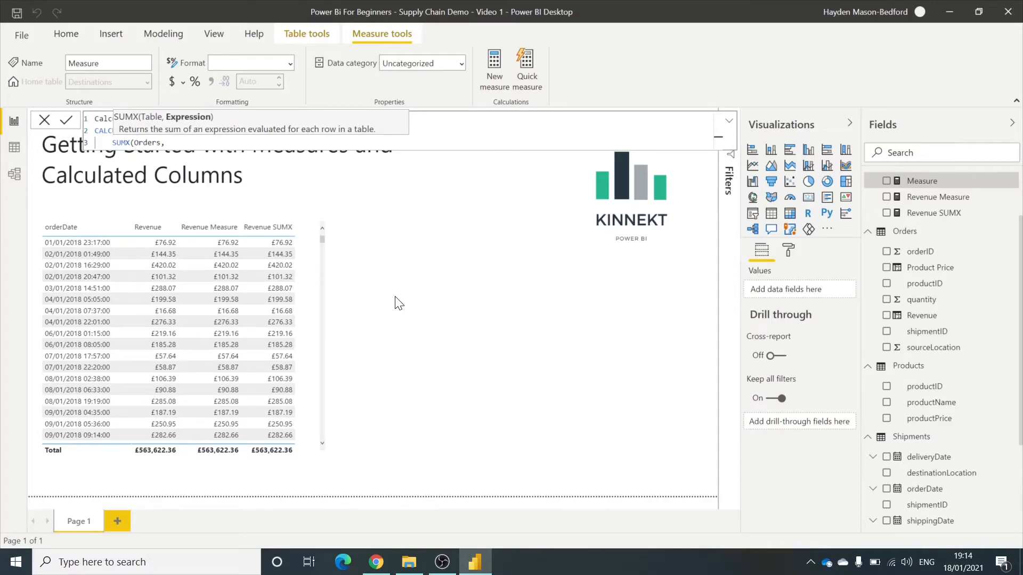
type(" prod")
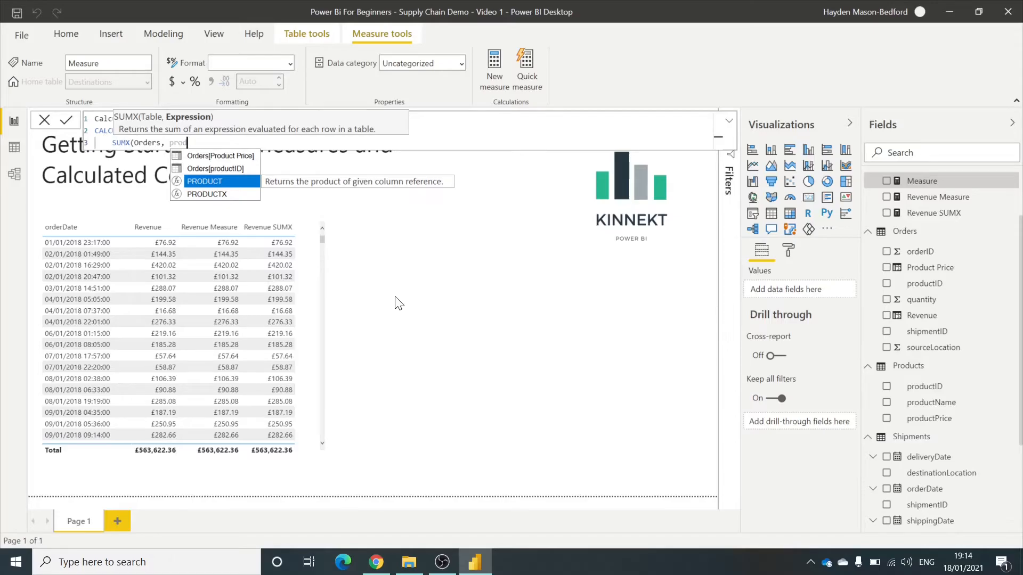
key("Up")
key("Up")
key("Tab")
type("* ")
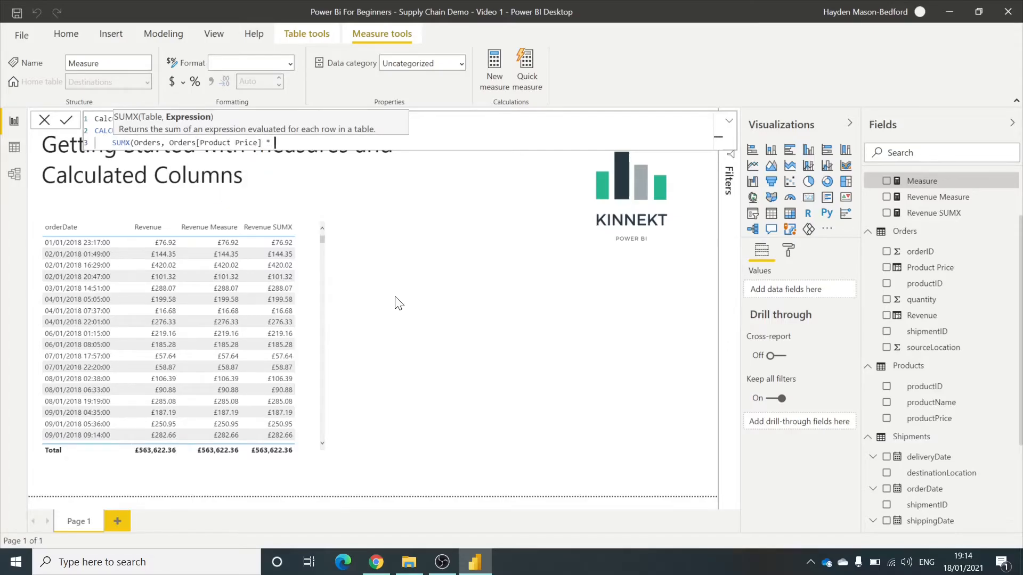
type("quan")
key("Tab")
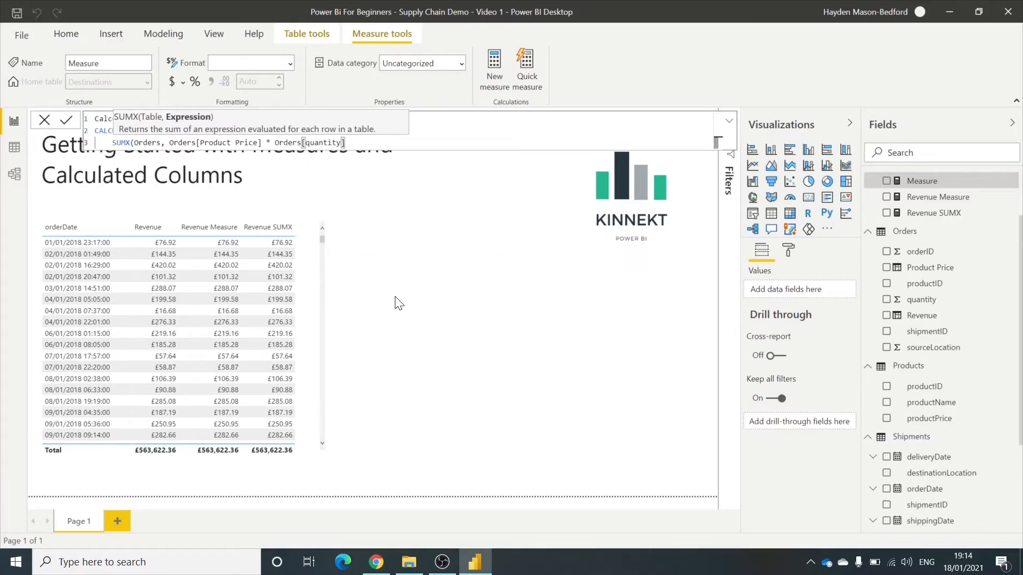
type(")")
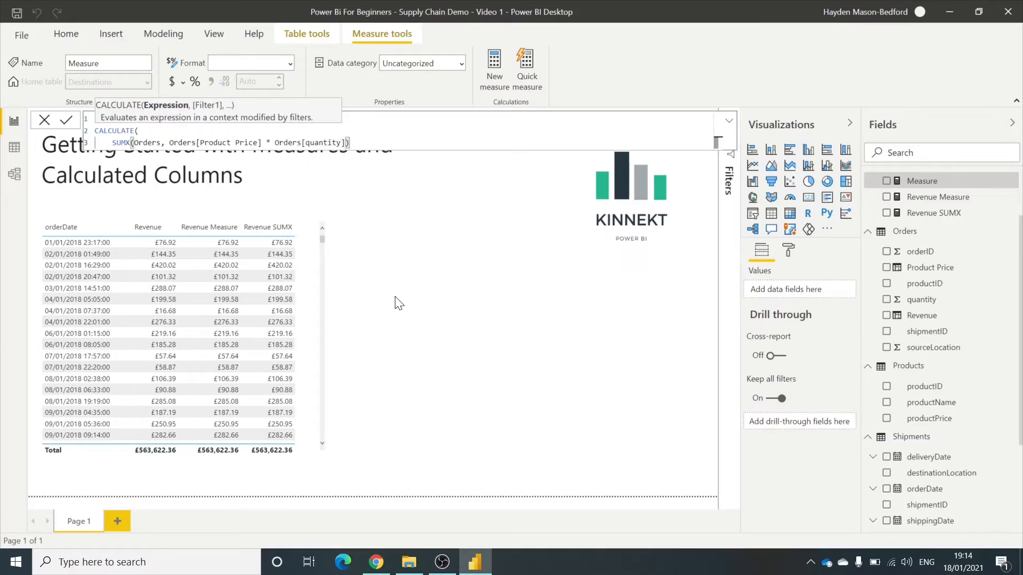
Add a FILTER function on a new line as the CALCULATE filter, with Warehouses as its table argument
type(",")
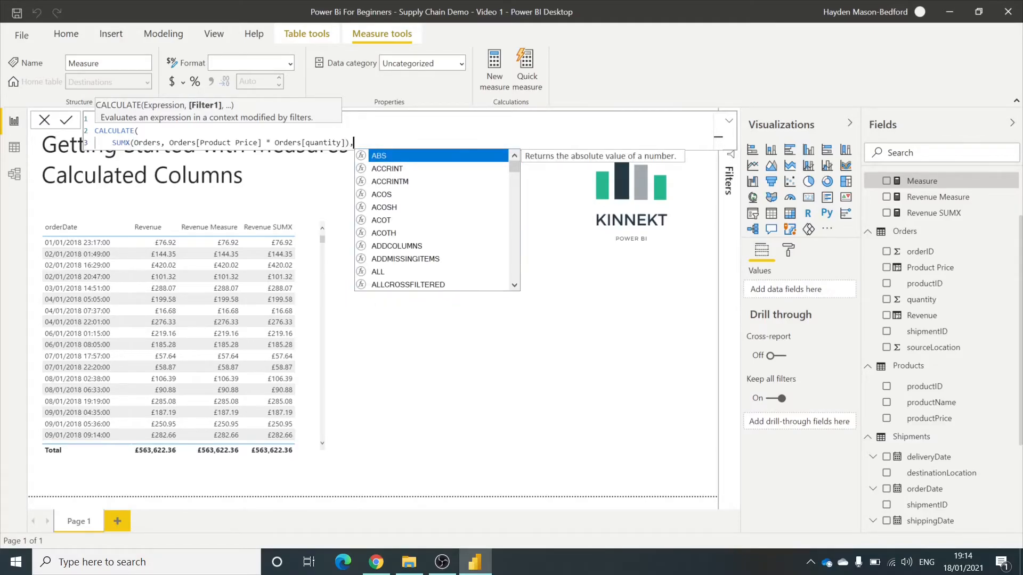
key("shift+Return")
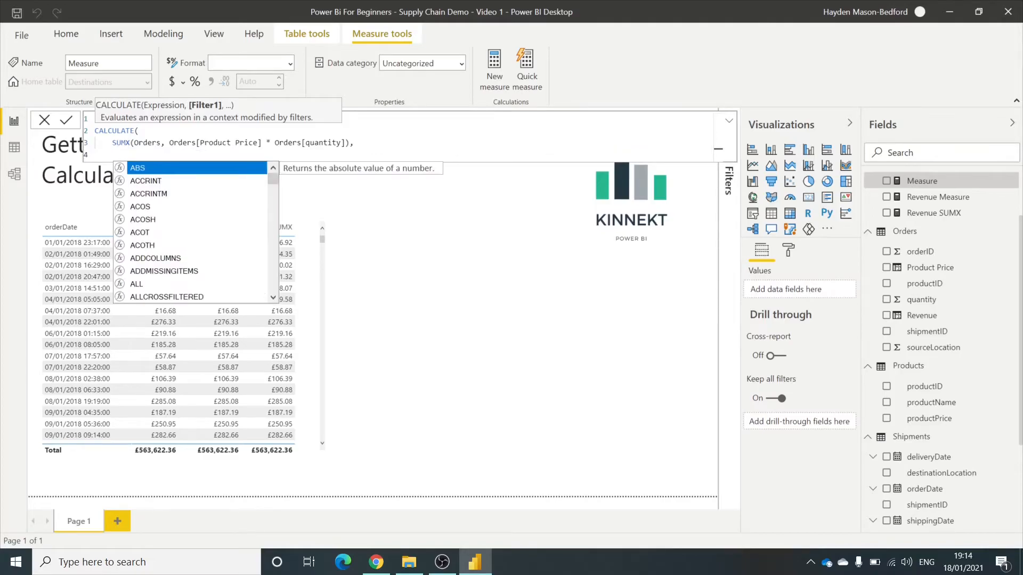
type("FILTE")
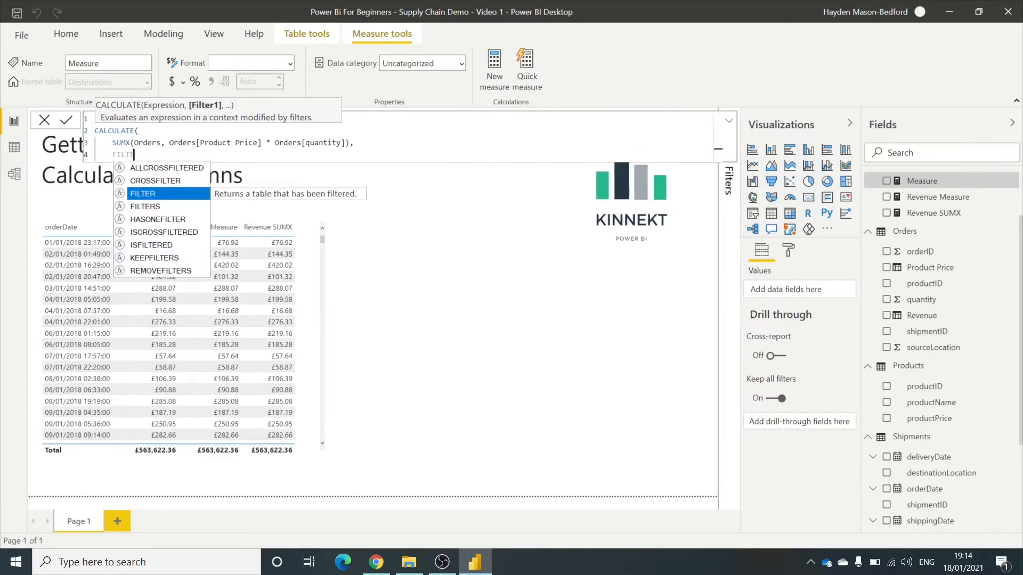
type("R(")
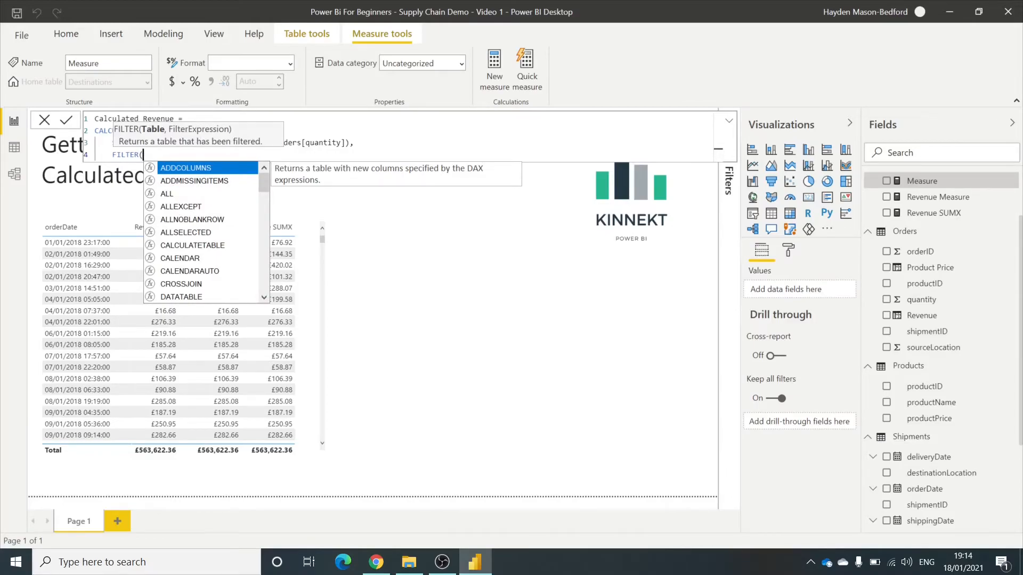
type("hsi")
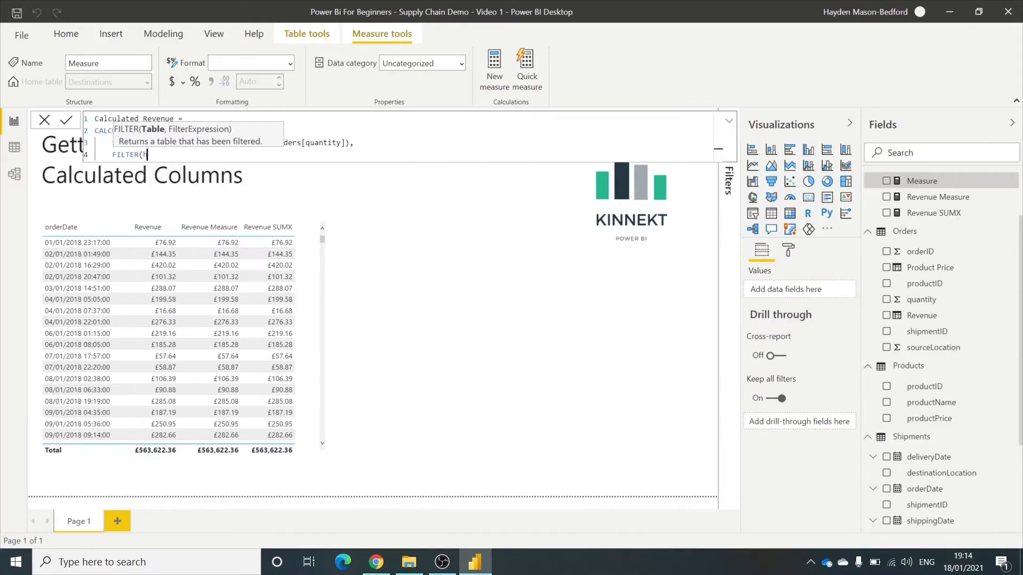
key("BackSpace")
key("BackSpace")
key("BackSpace")
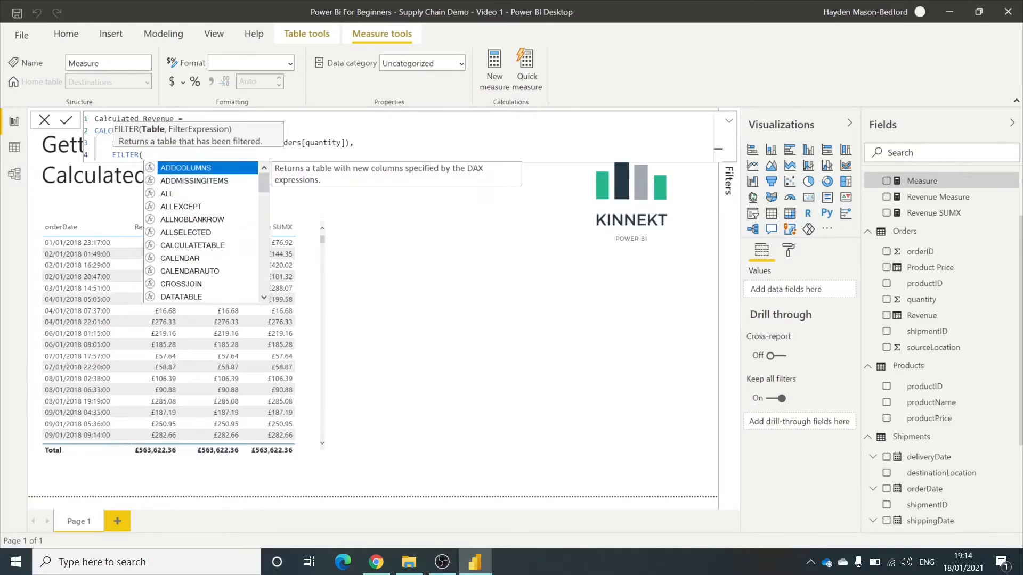
type("Warehouses")
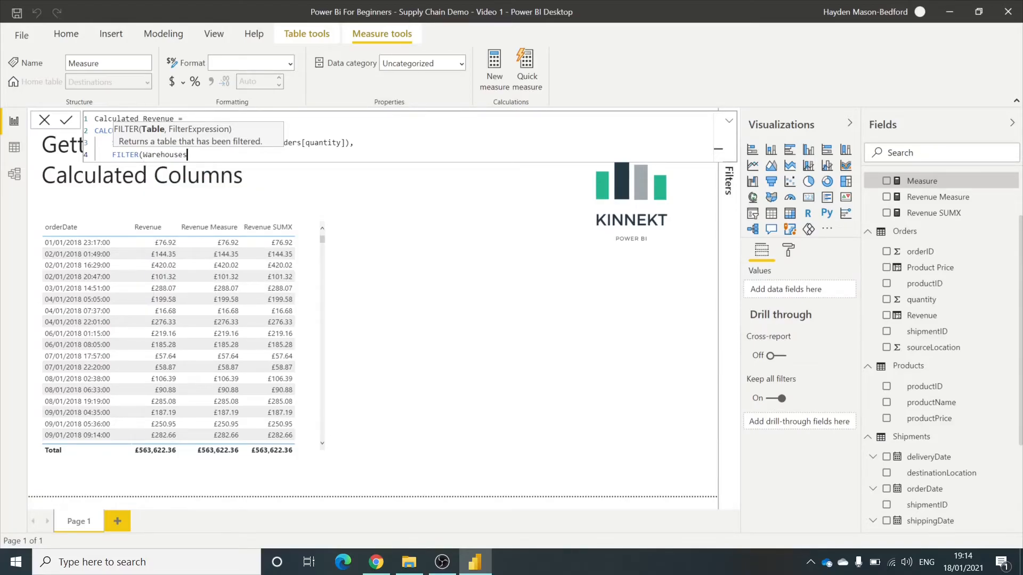
type(", ")
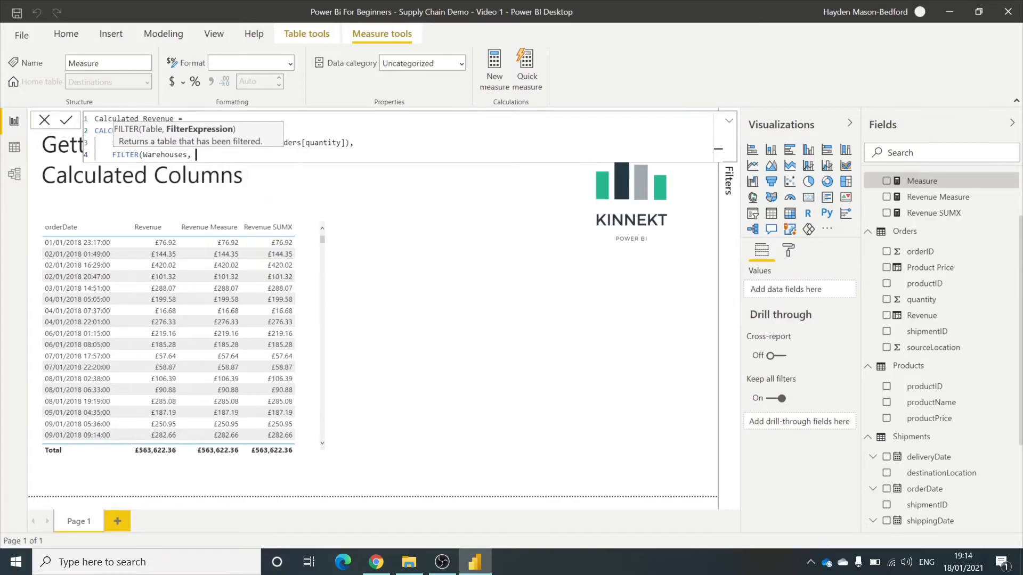
Set the filter condition to Warehouses[hubLocationID] = 4, close both functions and commit the Calculated Revenue measure
type("hub")
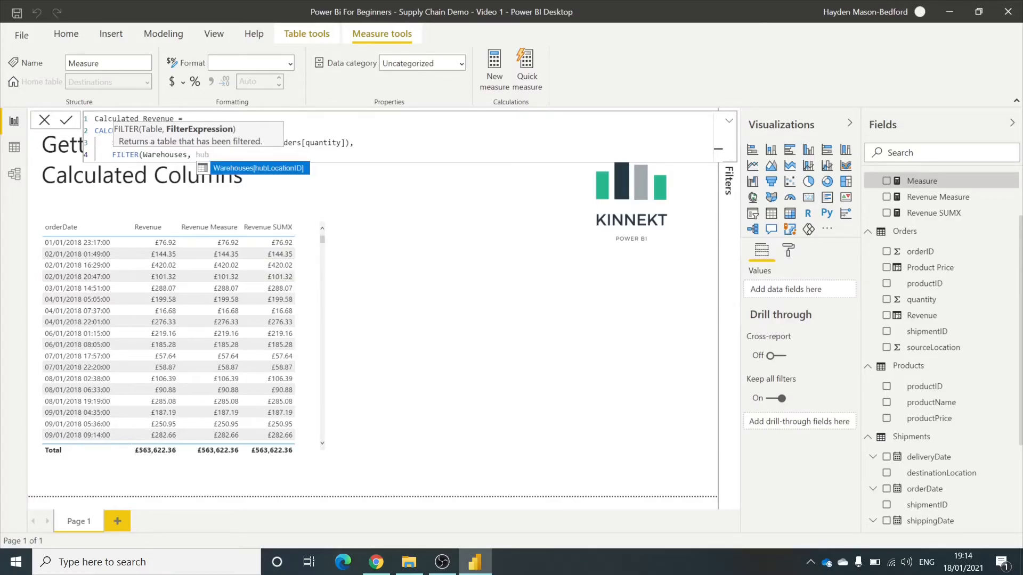
key("Tab")
type("= 4")
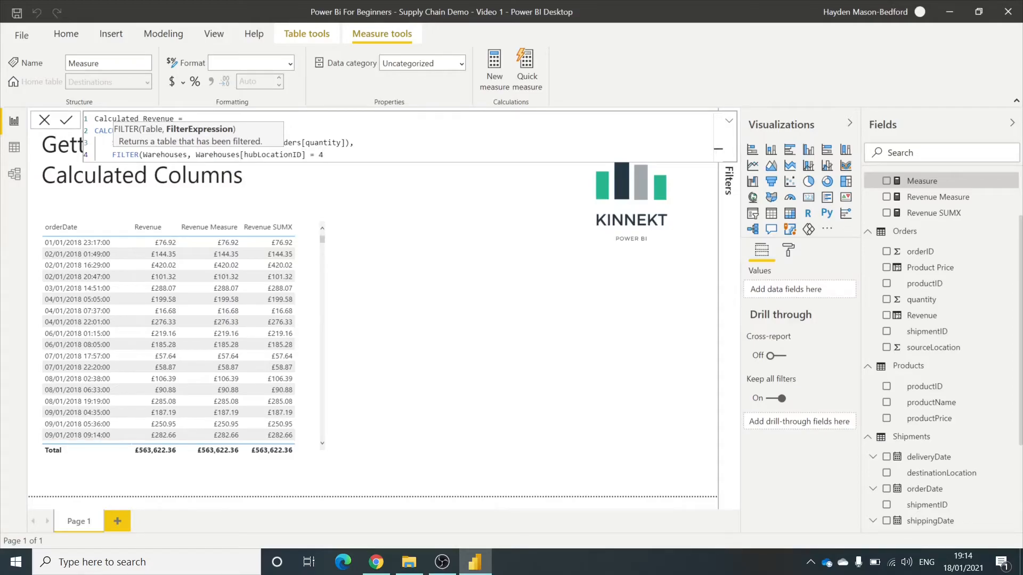
type(")")
key("shift+Return")
type(")")
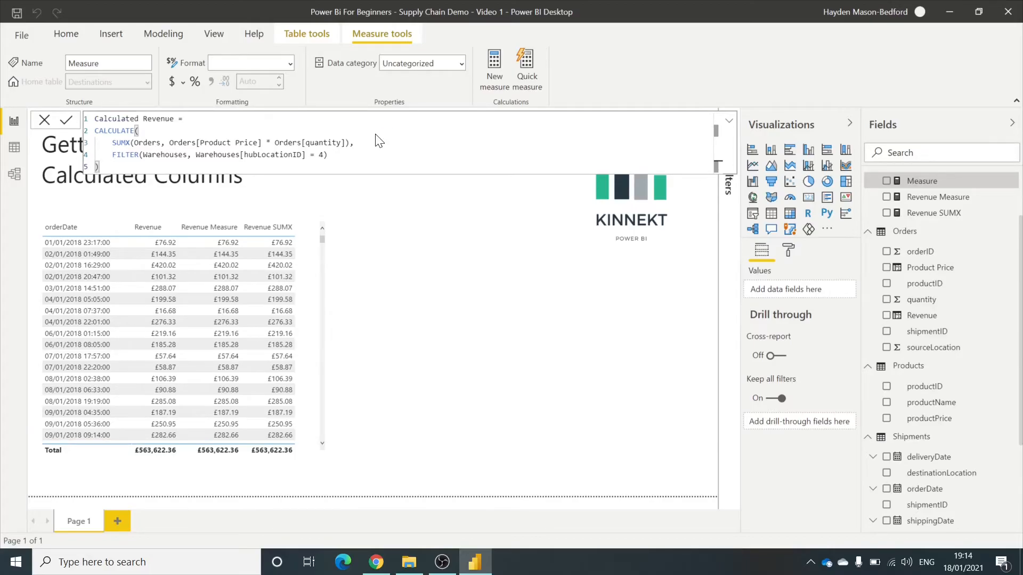
key("Return")
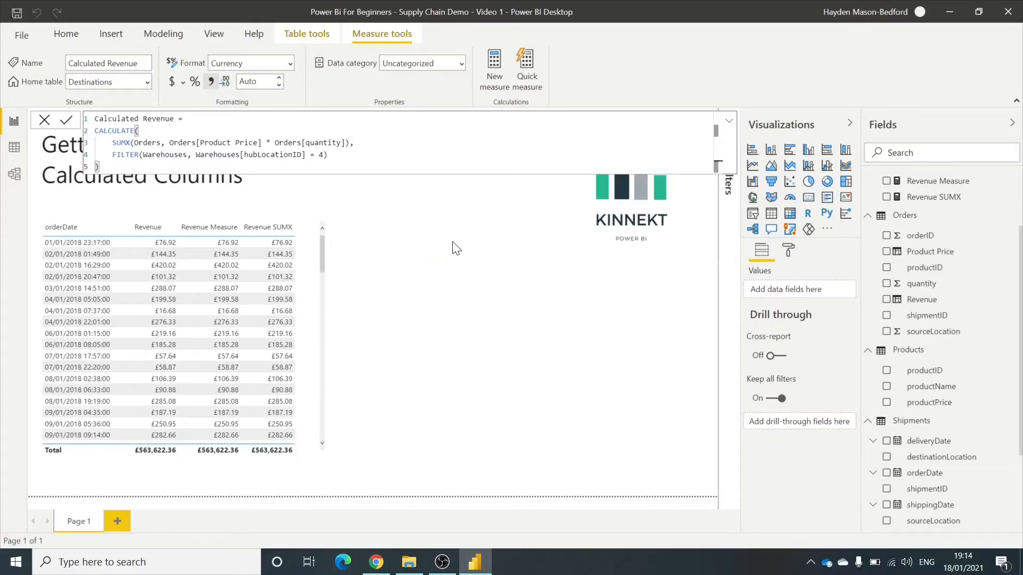
Insert a card visual on the report page and populate it with the Calculated Revenue measure
left_click(593, 244)
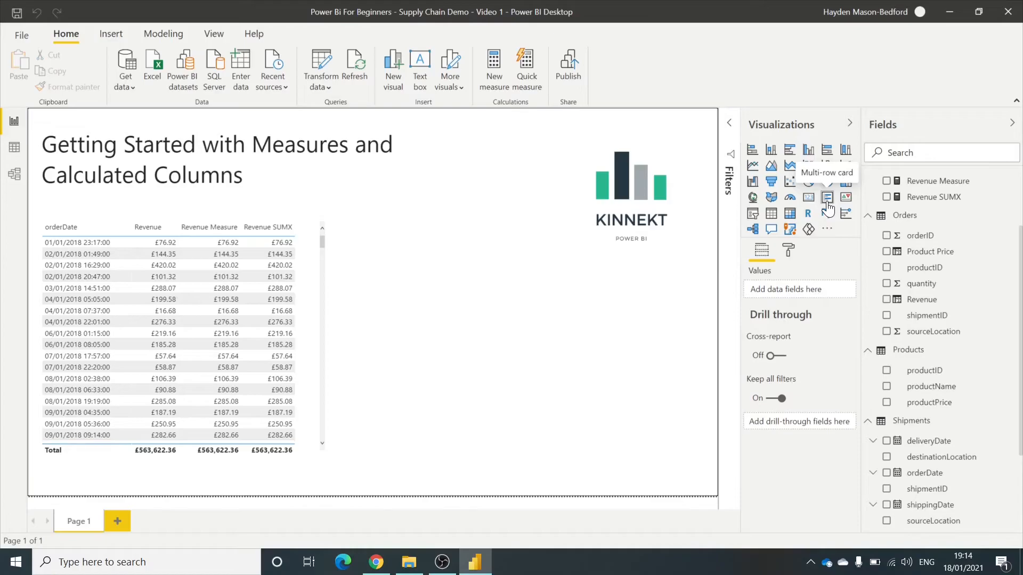
left_click(808, 198)
scroll(874, 192, "up", 2)
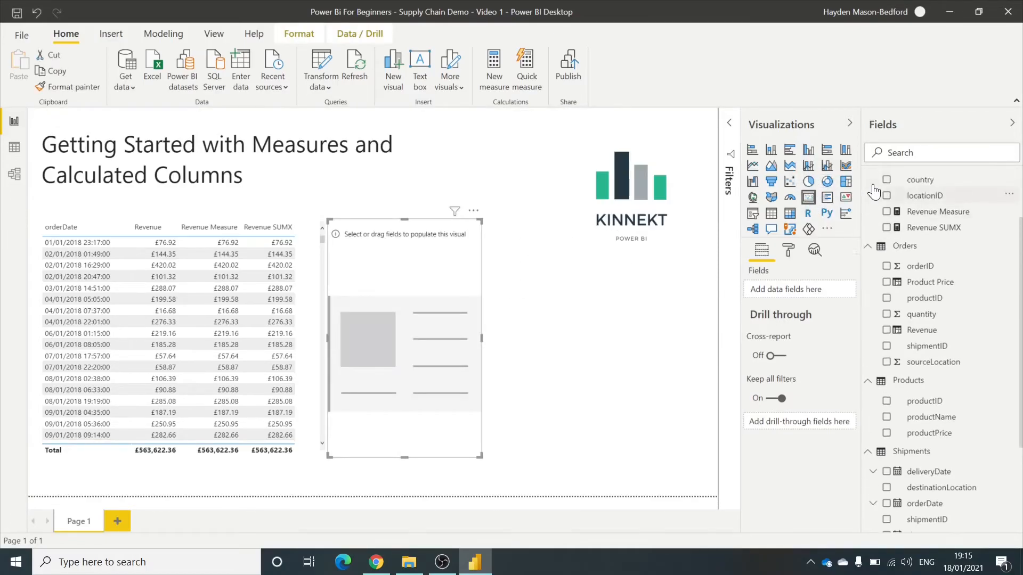
scroll(884, 287, "down", 3)
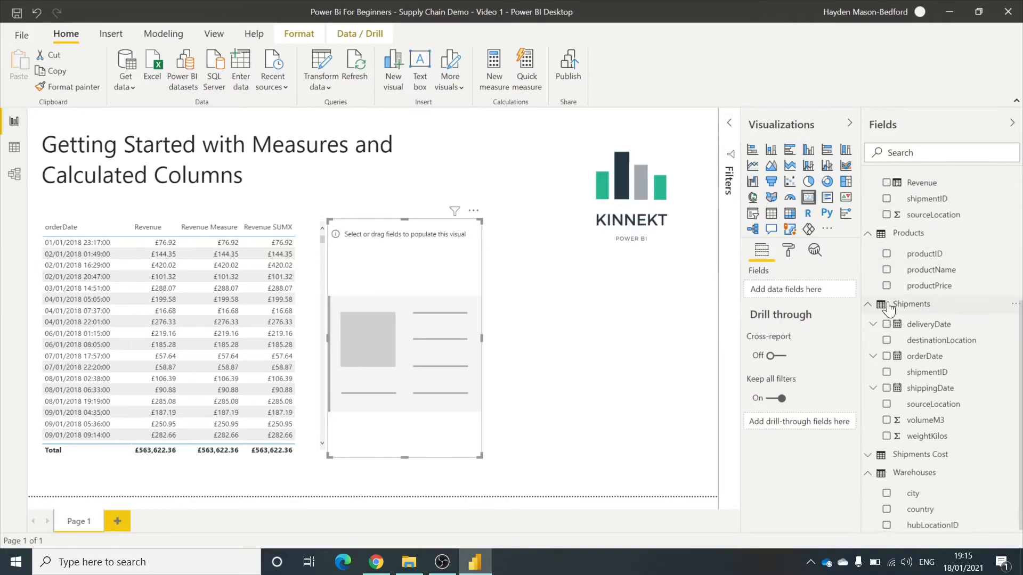
scroll(895, 319, "up", 3)
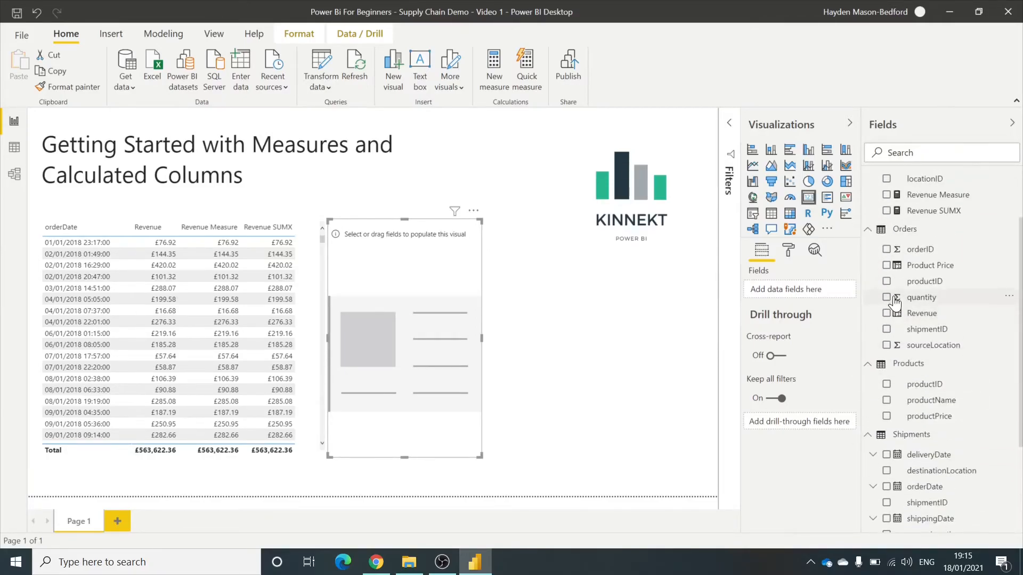
scroll(884, 256, "up", 2)
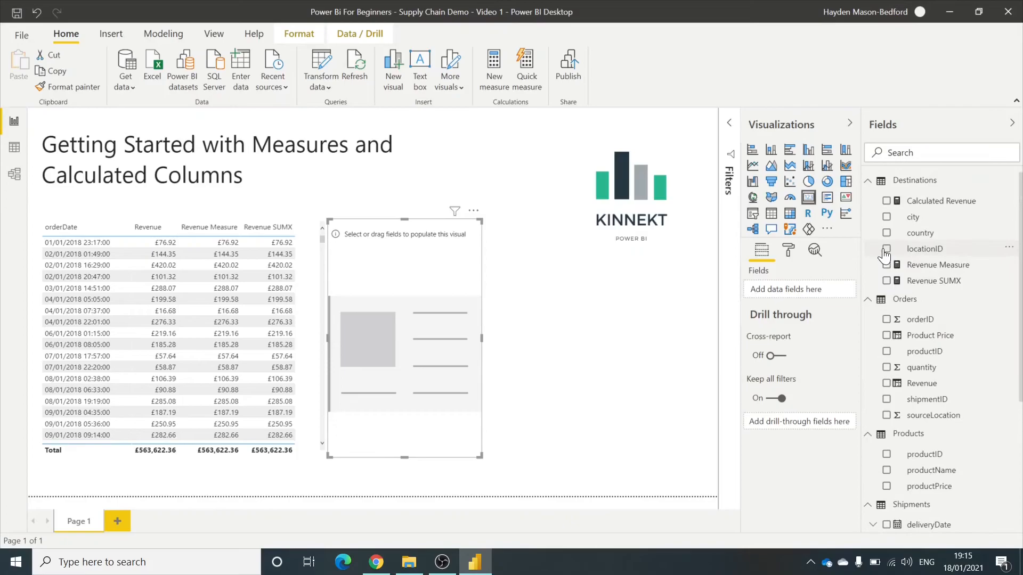
left_click(886, 201)
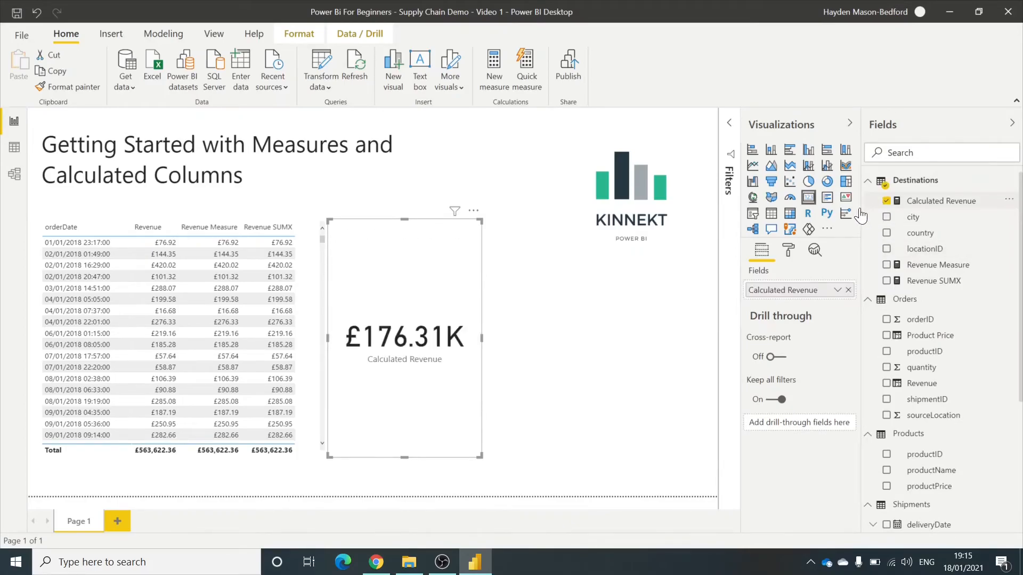
Make the Calculated Revenue card shorter and slightly wider, and move it away from the table toward the logo
left_click_drag(480, 457, 501, 370)
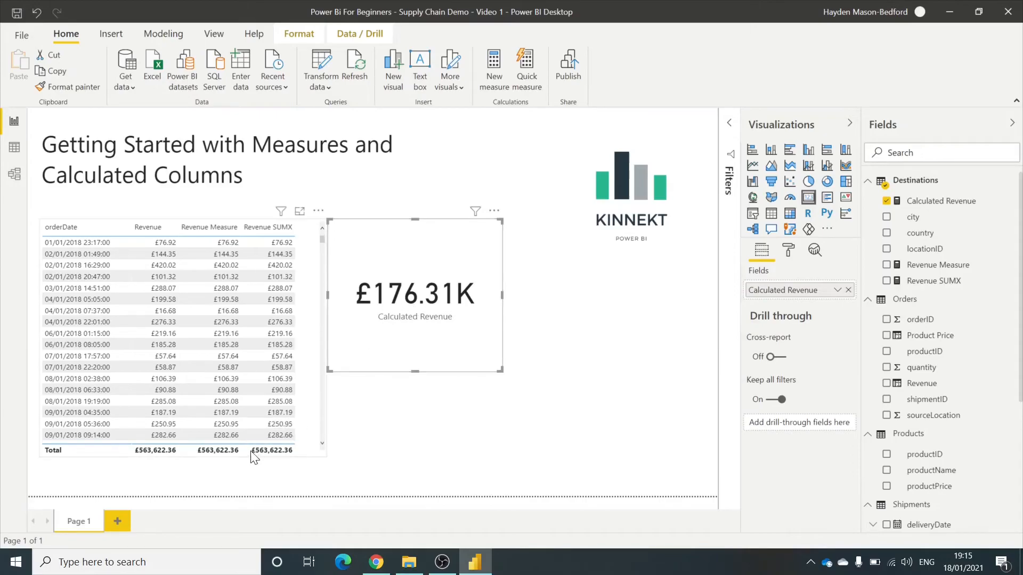
left_click_drag(384, 262, 419, 253)
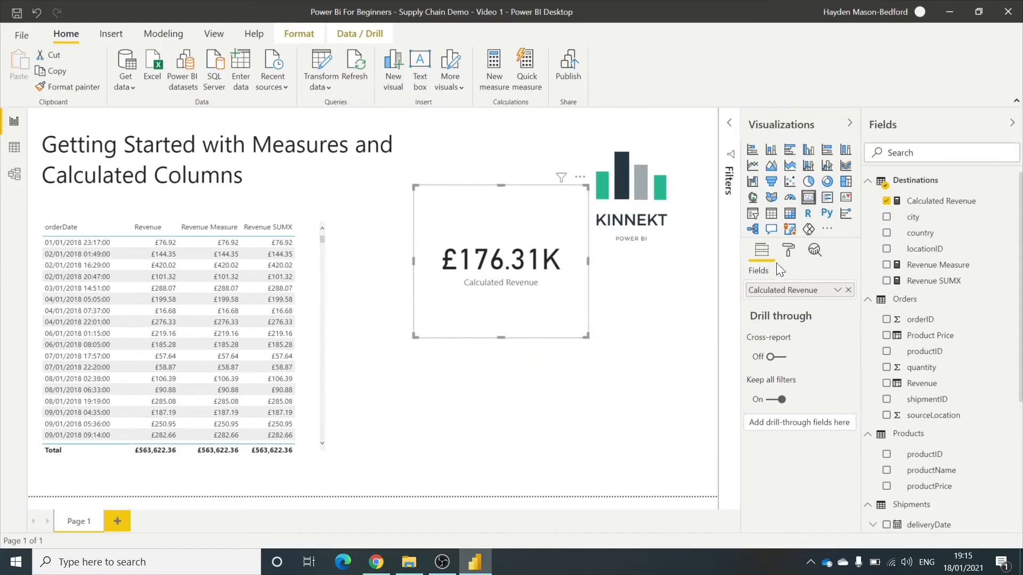
scroll(876, 375, "down", 5)
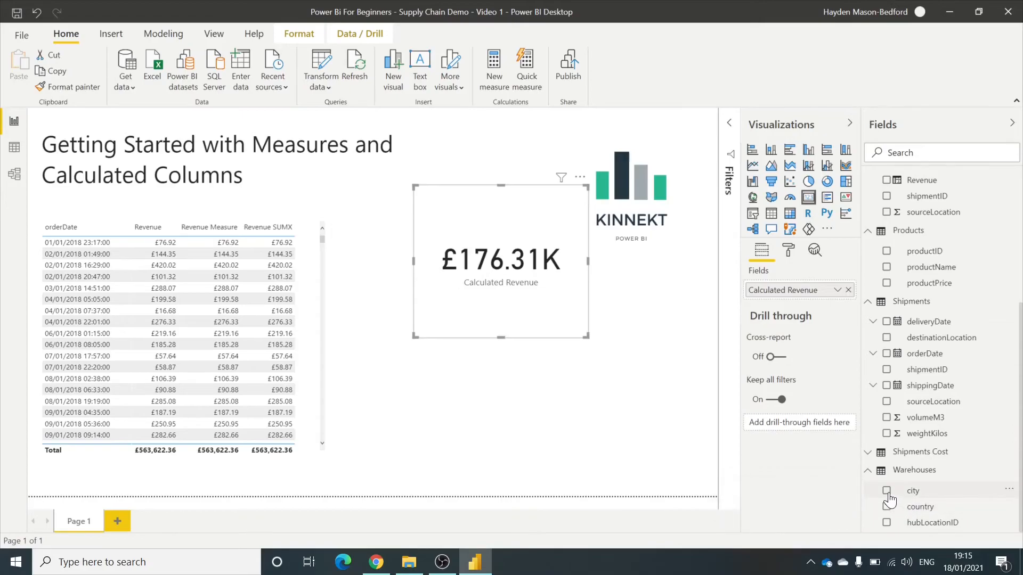
Add a slicer on the Warehouses city field below the Calculated Revenue card and filter the page to Worcester
left_click_drag(913, 498, 700, 360)
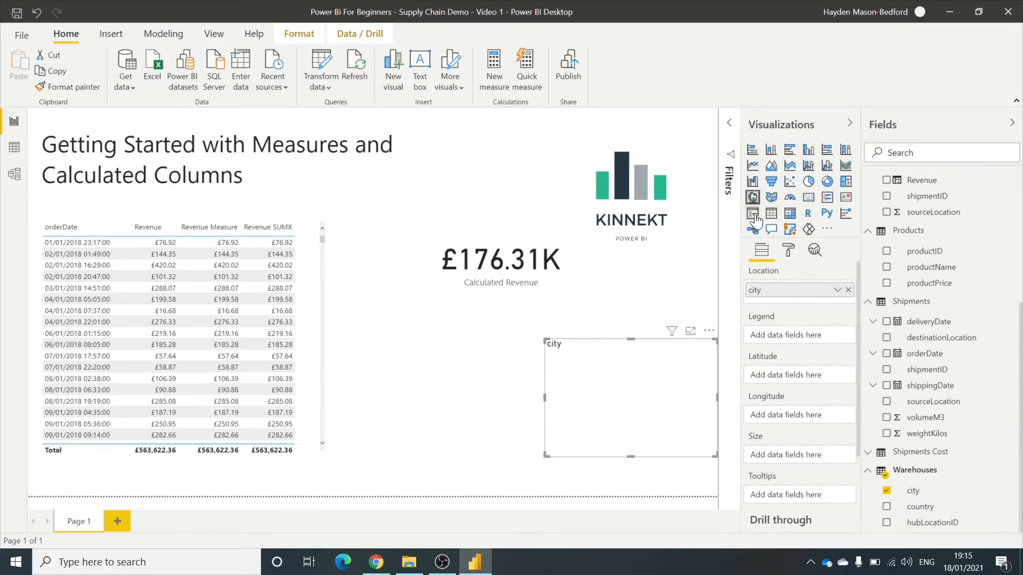
left_click(753, 214)
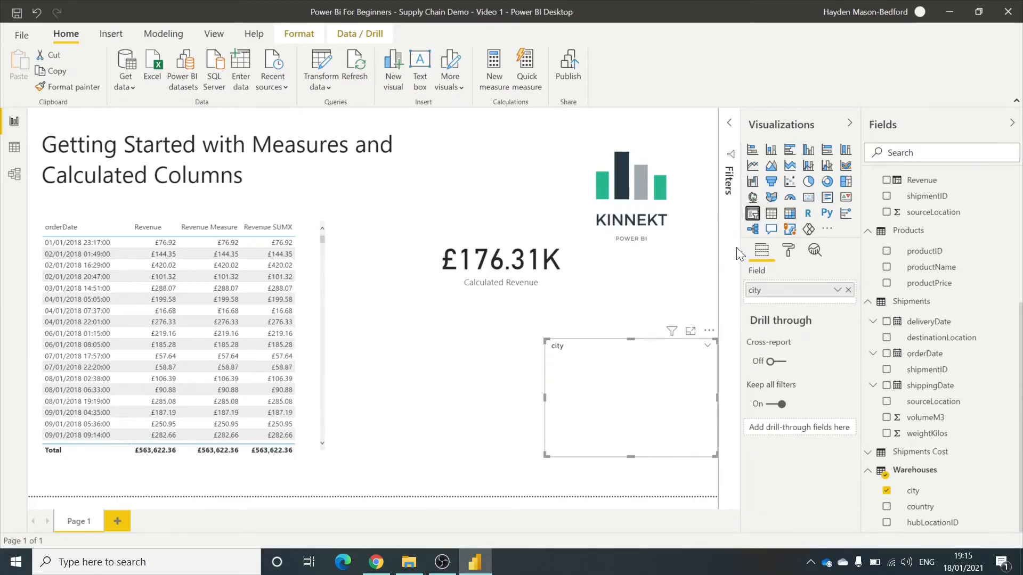
left_click_drag(634, 383, 591, 382)
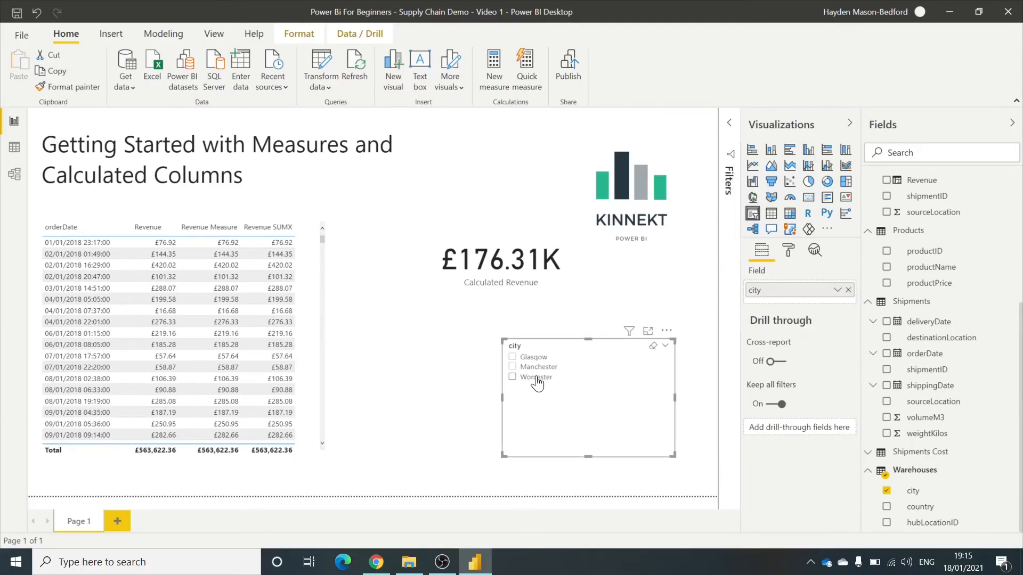
left_click(511, 377)
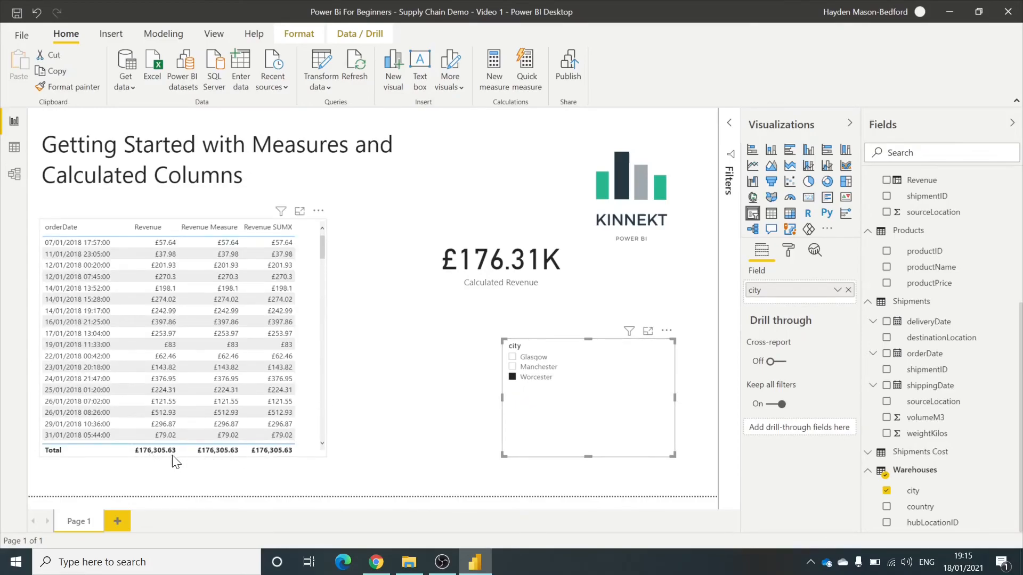
Open the Calculated Revenue measure's formula to review its CALCULATE and FILTER arguments, and close it without editing
left_click(521, 268)
scroll(985, 214, "up", 3)
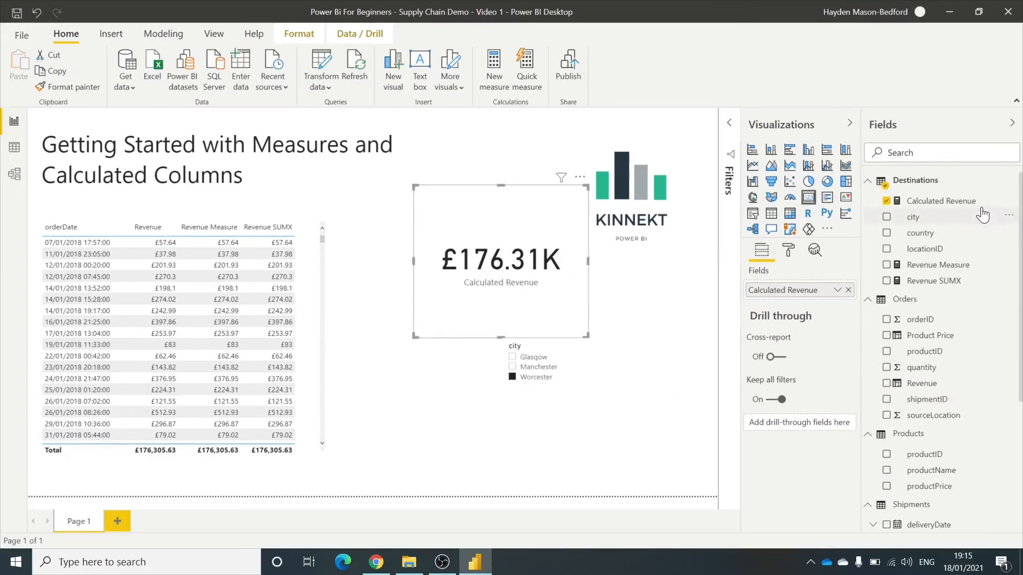
left_click(952, 205)
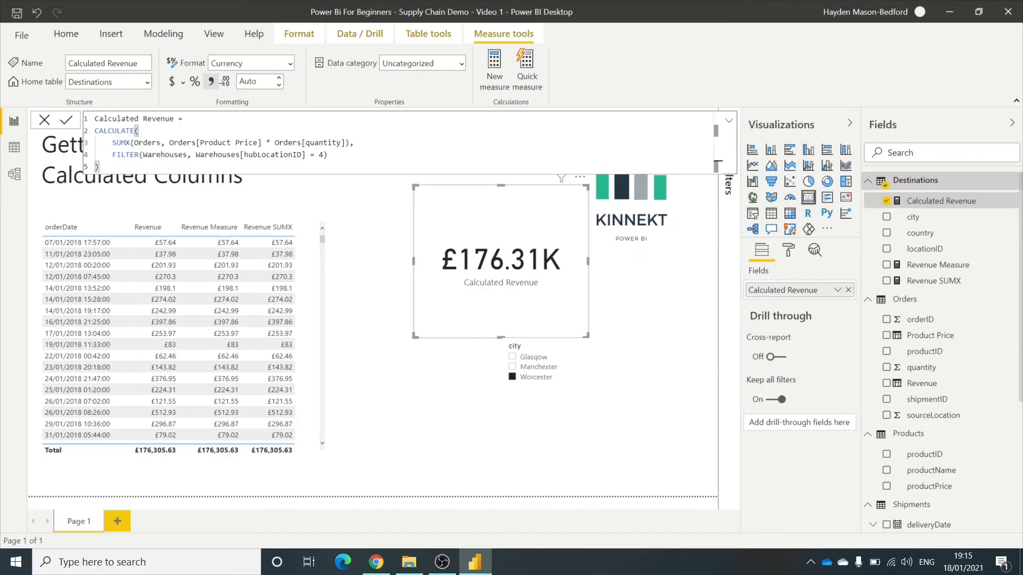
left_click(646, 480)
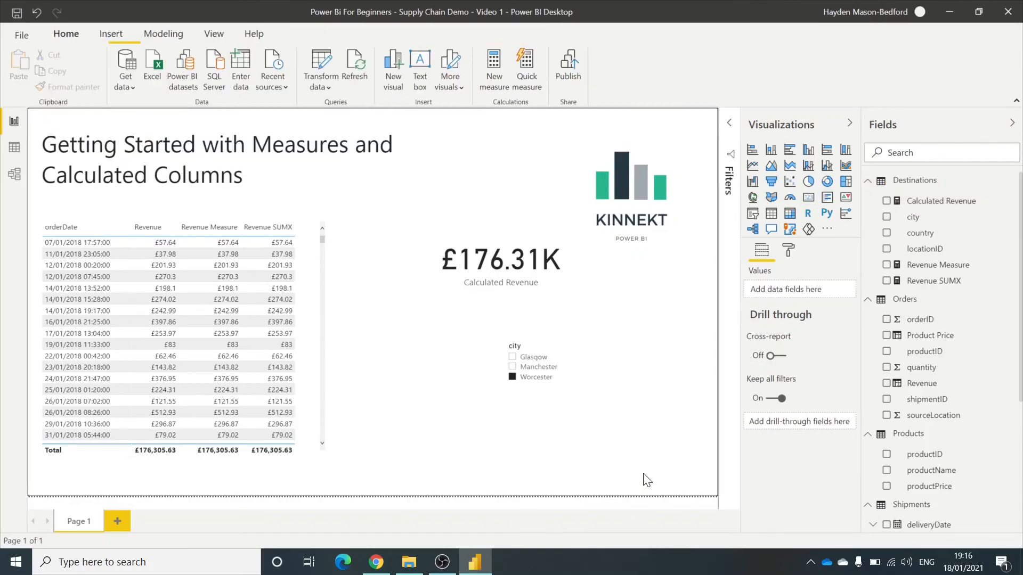